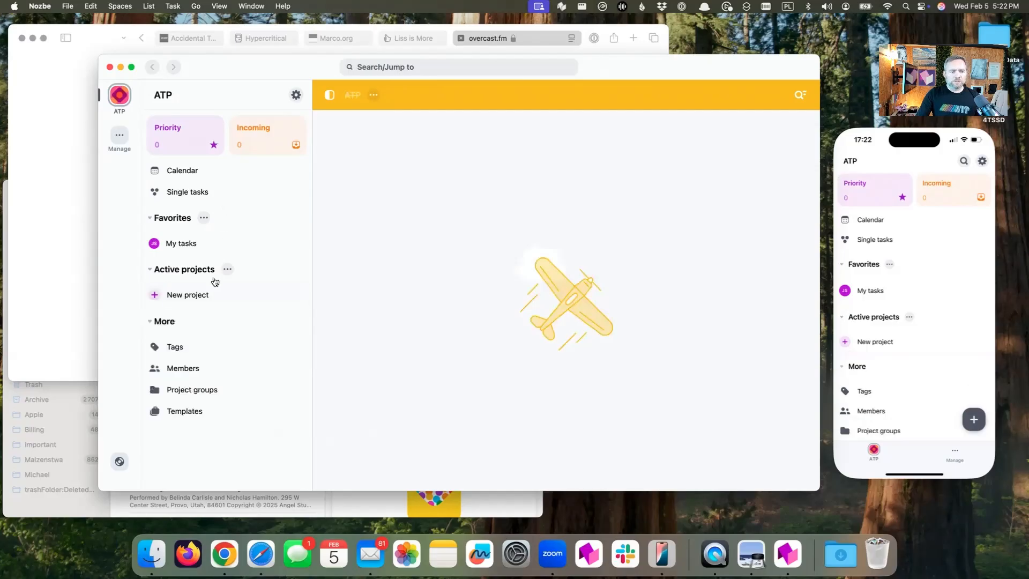
# Create a new project named "ATP"
pyautogui.click(206, 295)
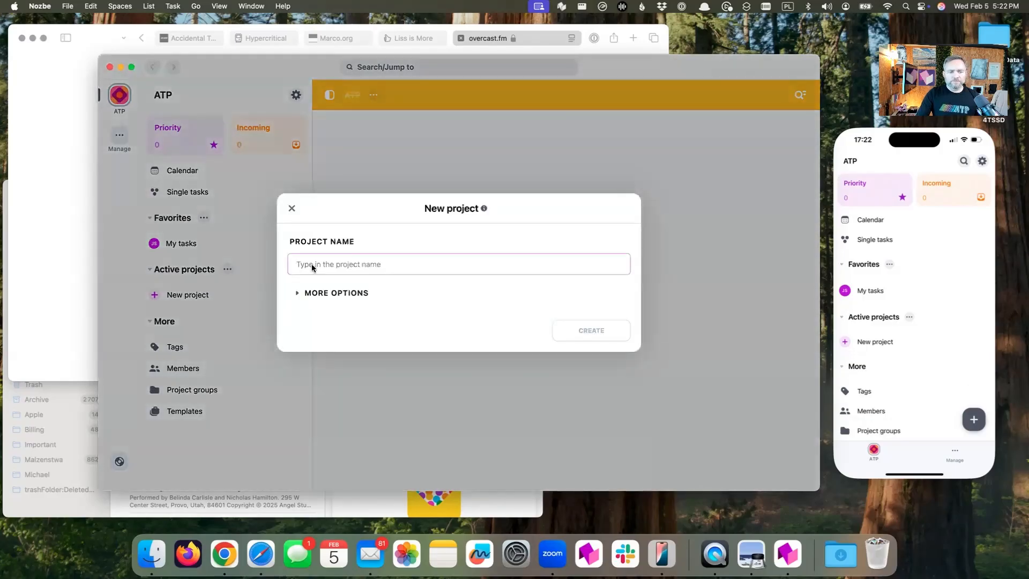
pyautogui.write('ATP')
pyautogui.press('Return')
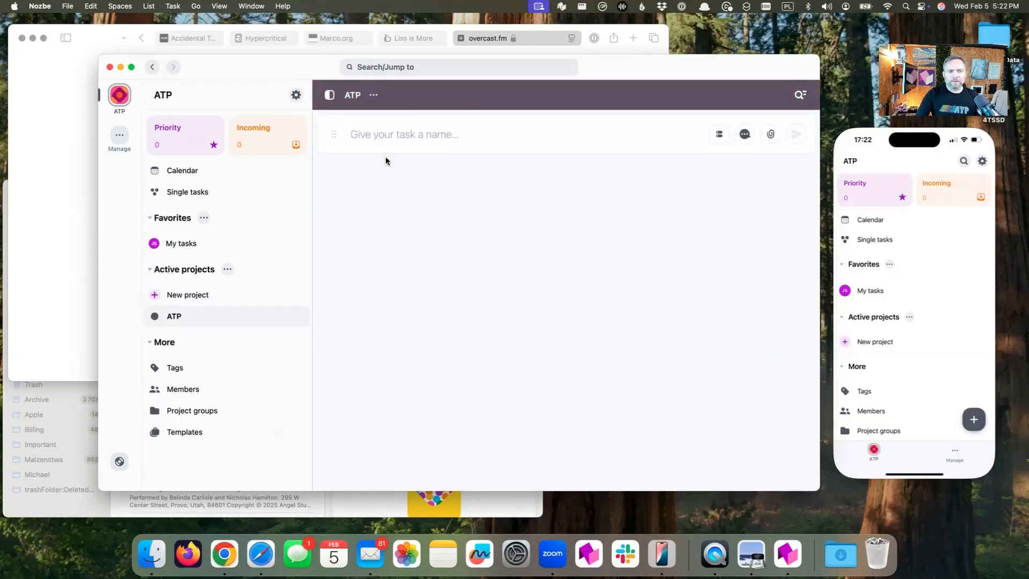
# Turn off the suggested color for the ATP project and set its color to green
pyautogui.click(373, 96)
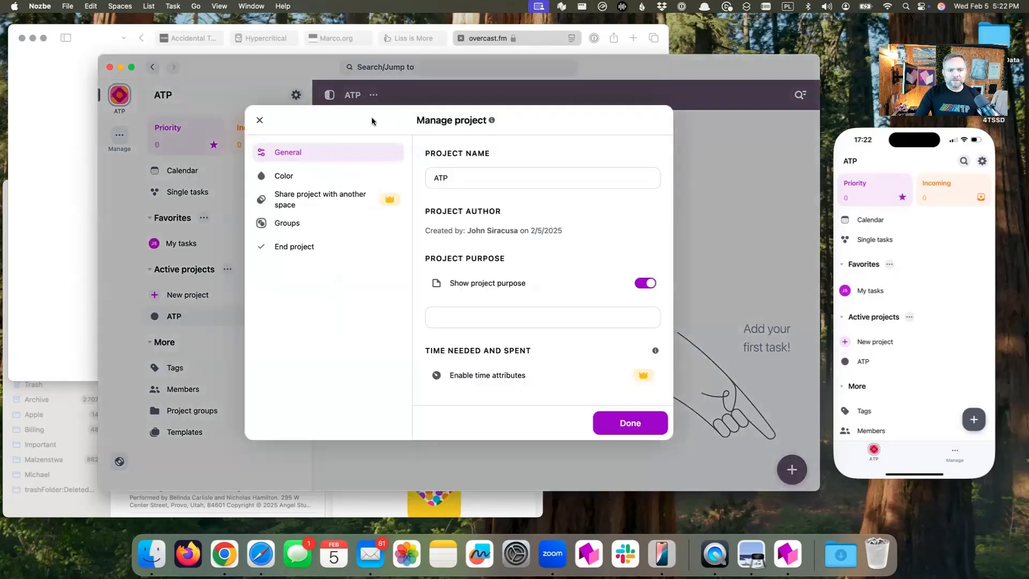
pyautogui.click(300, 176)
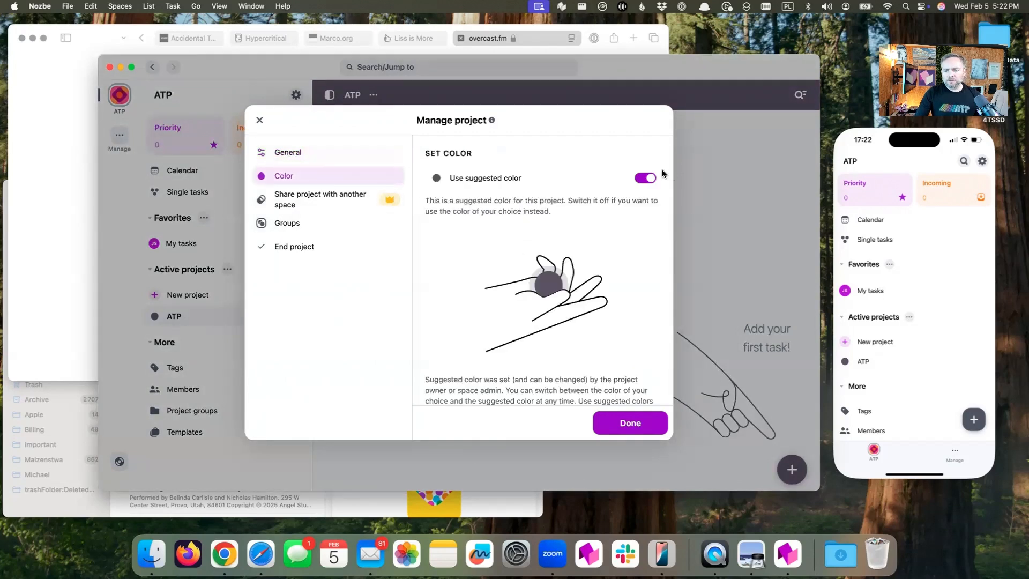
pyautogui.click(648, 178)
pyautogui.click(581, 252)
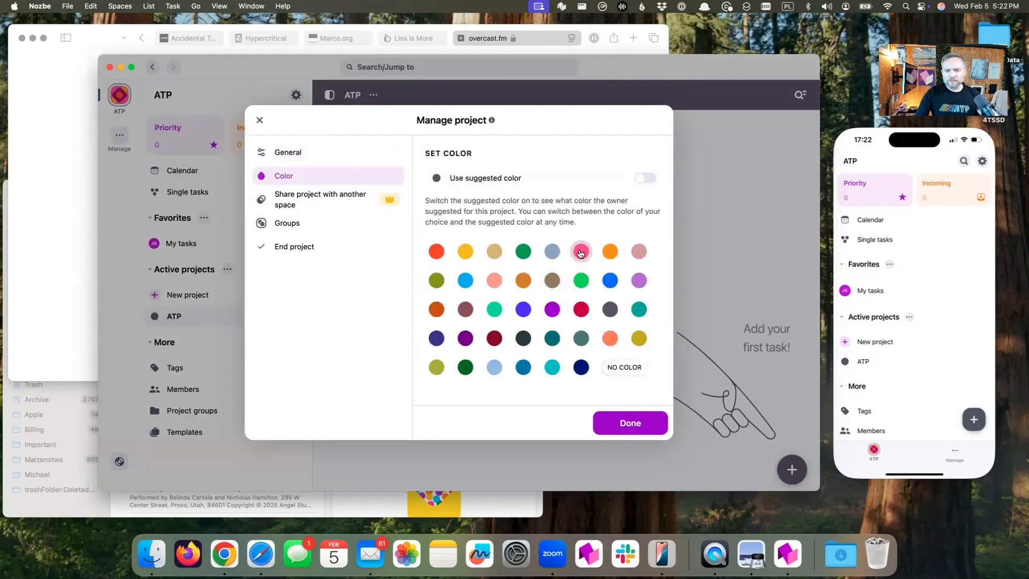
pyautogui.click(523, 251)
pyautogui.click(619, 422)
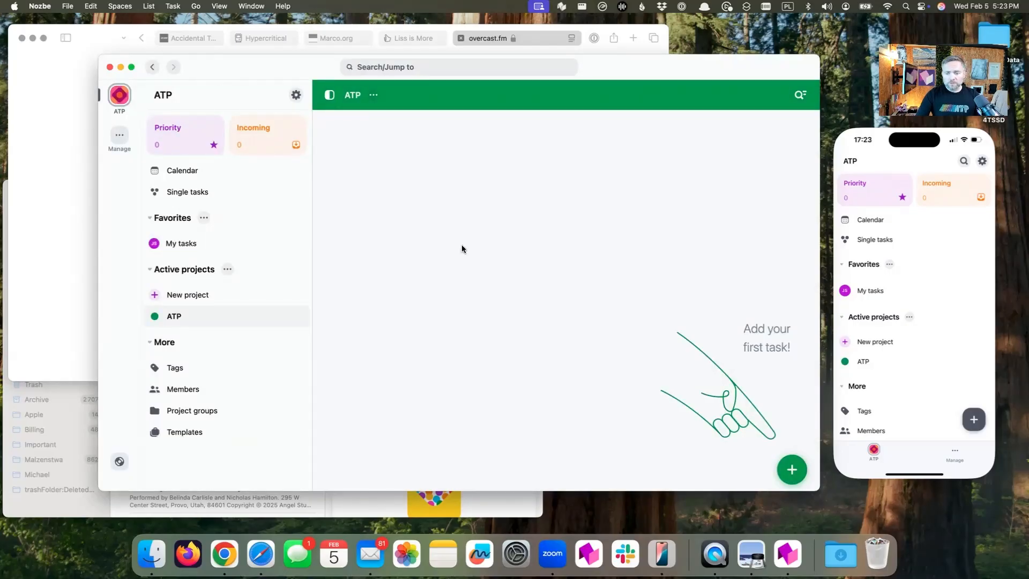
# Add a task named "M7 extreme" to the ATP project
pyautogui.click(791, 469)
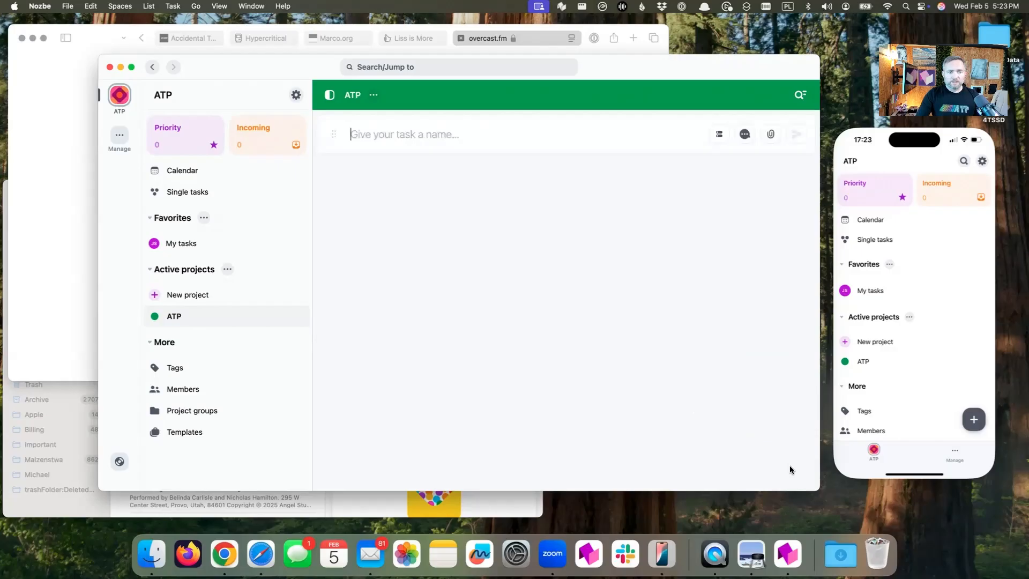
pyautogui.write('M7 externa')
pyautogui.press('BackSpace')
pyautogui.press('BackSpace')
pyautogui.press('BackSpace')
pyautogui.press('BackSpace')
pyautogui.write('reme')
pyautogui.press('Return')
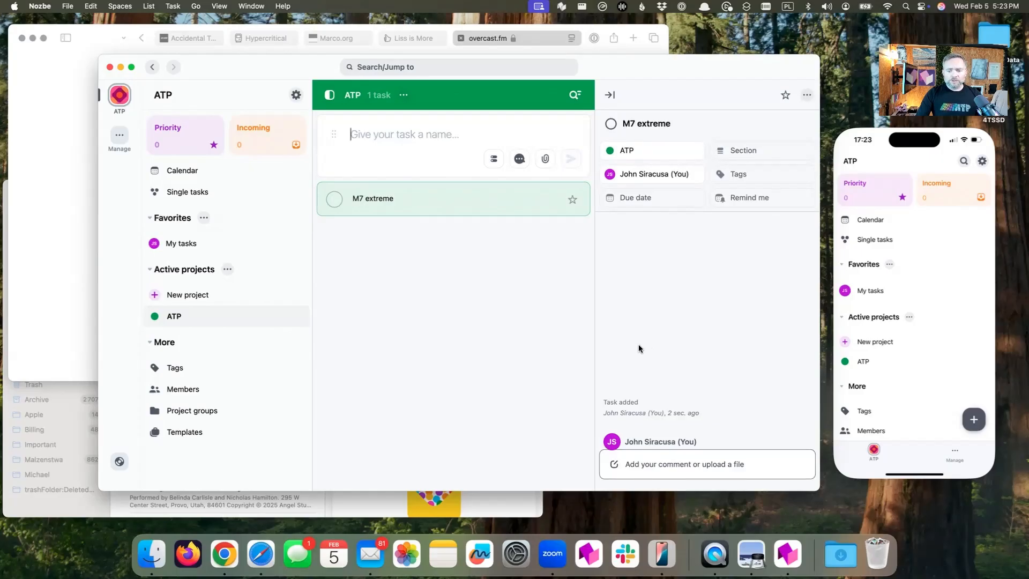
# Post the comment "I want my Mac Pro with M7 extreme!" on the M7 extreme task
pyautogui.moveTo(616, 70); pyautogui.dragTo(614, 46)
pyautogui.click(654, 437)
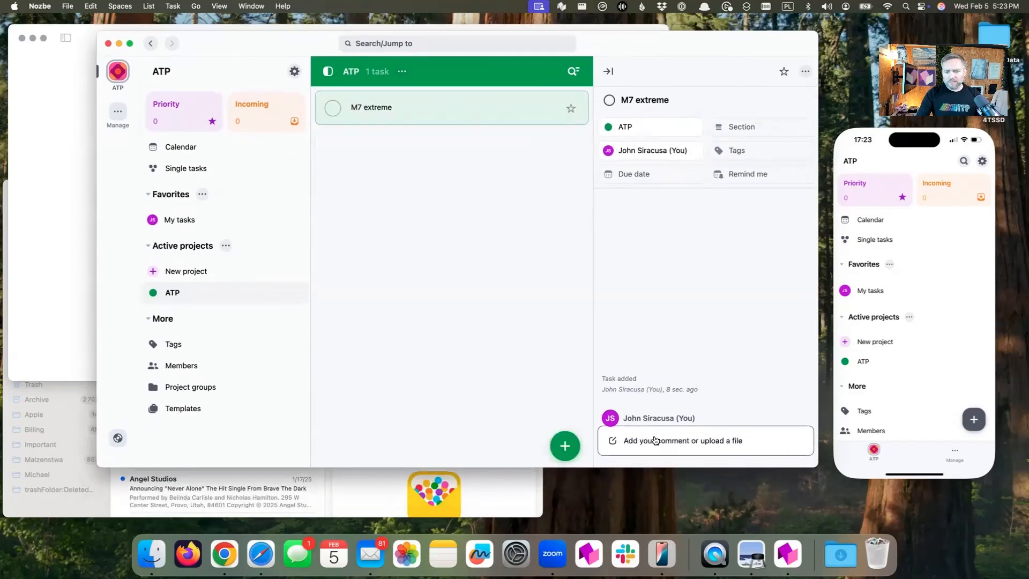
pyautogui.write('I want my Mac P')
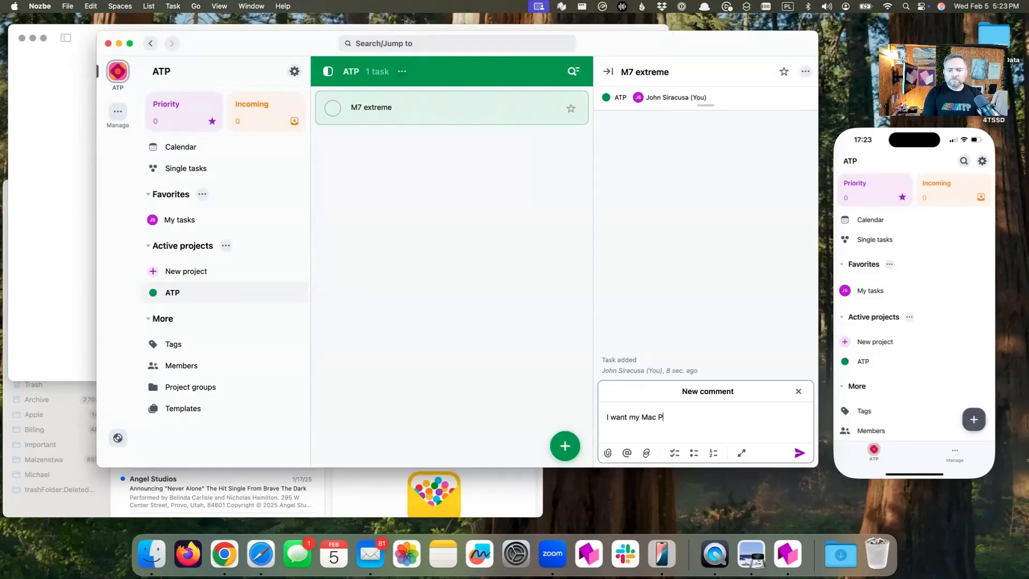
pyautogui.write('ro with M7 extreme@')
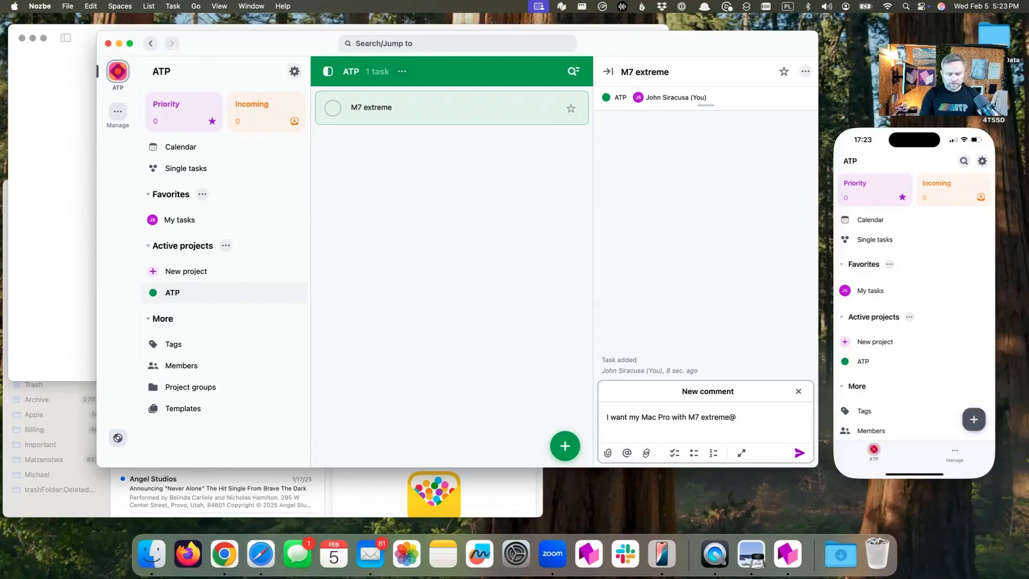
pyautogui.press('BackSpace')
pyautogui.write('!')
pyautogui.click(799, 453)
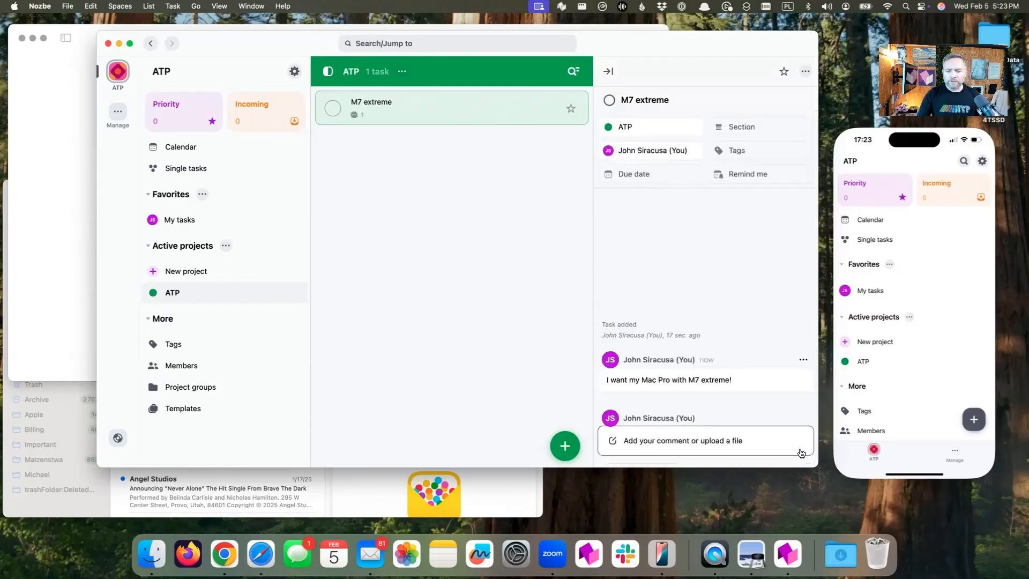
# Post a checklist comment with the items "buy new mac" and "get M7" on the M7 extreme task, and close its details
pyautogui.click(699, 437)
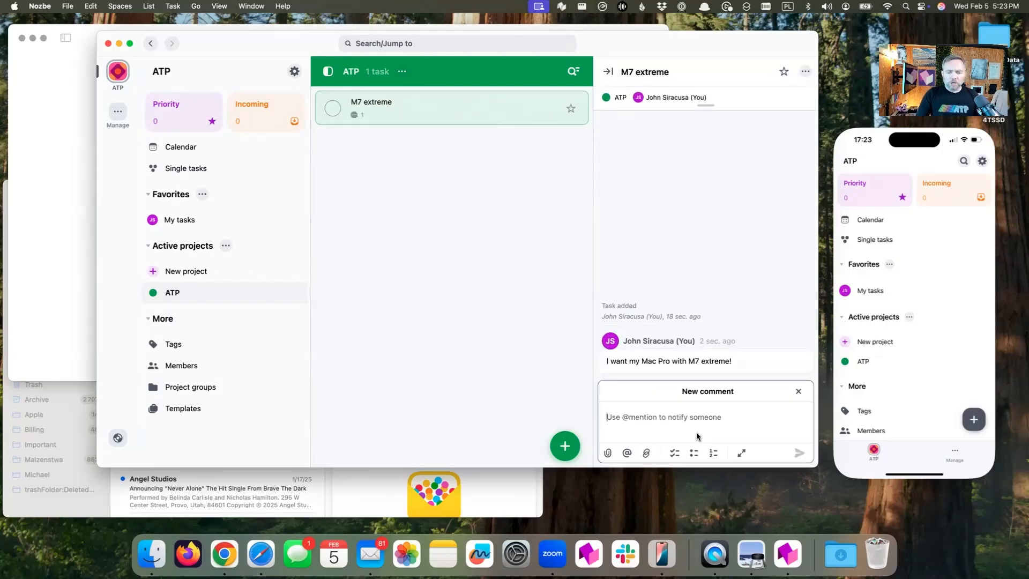
pyautogui.click(671, 453)
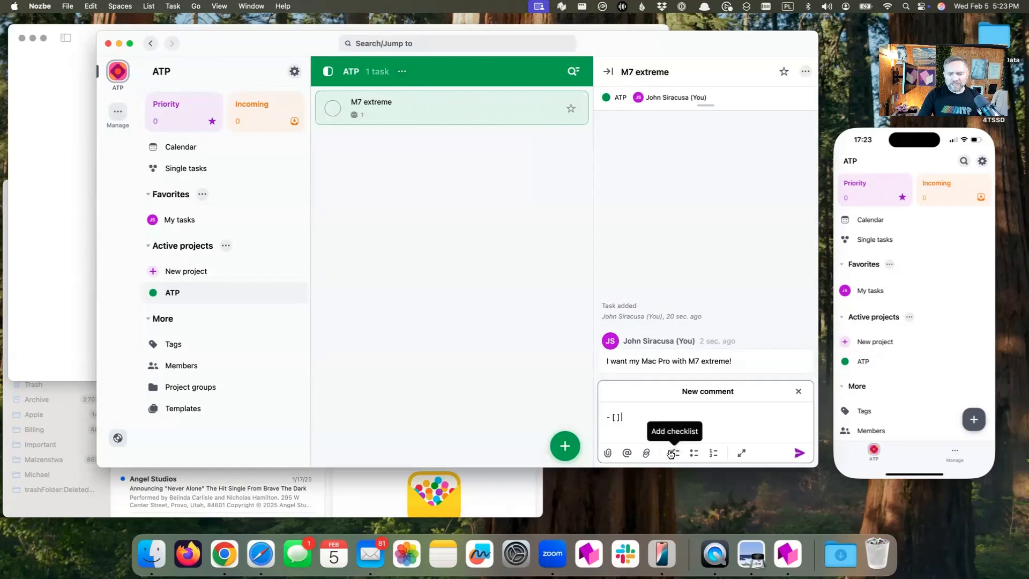
pyautogui.write('buy new mac')
pyautogui.press('Return')
pyautogui.write('get M7')
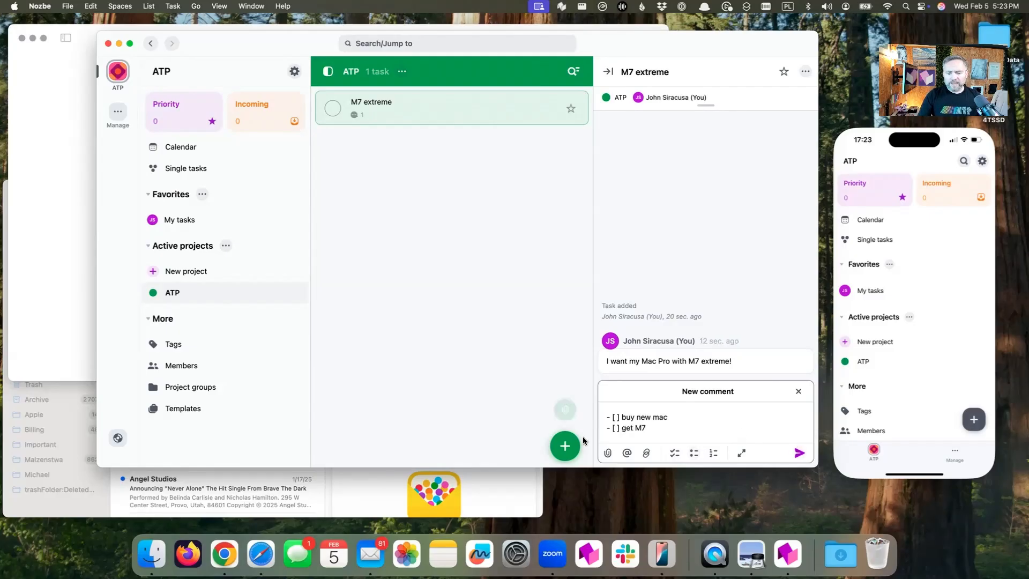
pyautogui.click(799, 453)
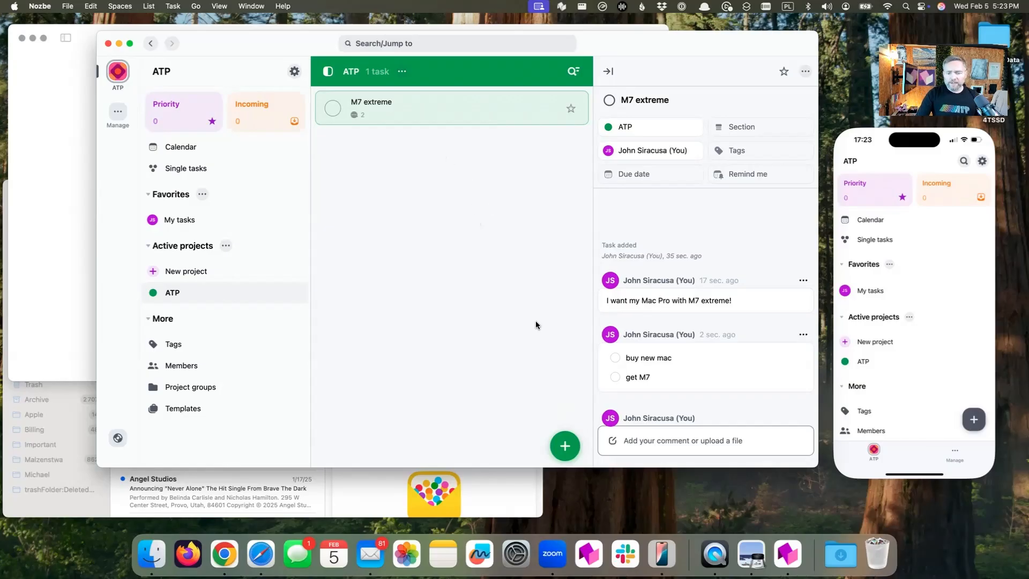
pyautogui.click(487, 117)
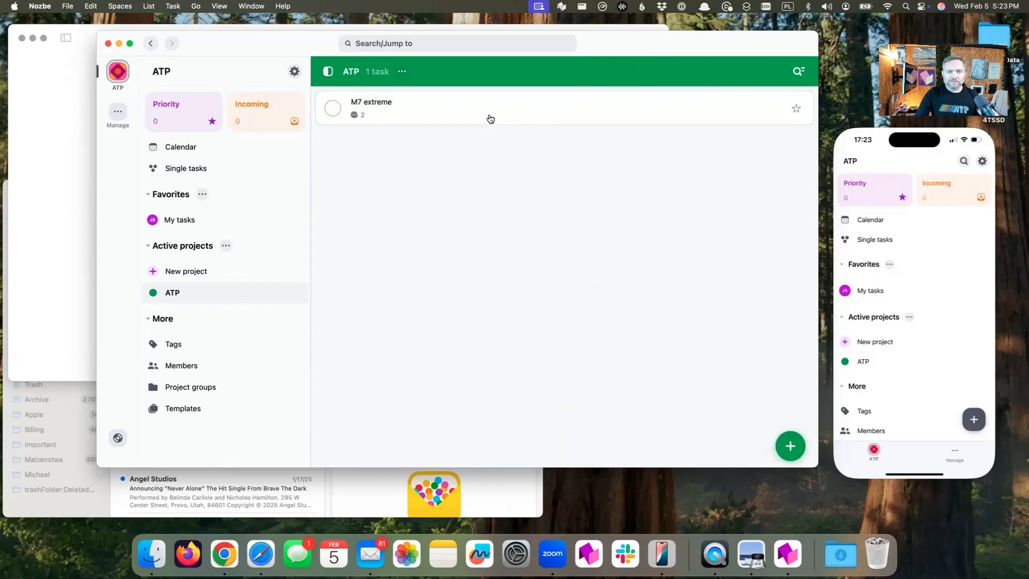
# Use Quick Add to create the task "New member special - Star Trek again?" in the ATP project
pyautogui.click(562, 7)
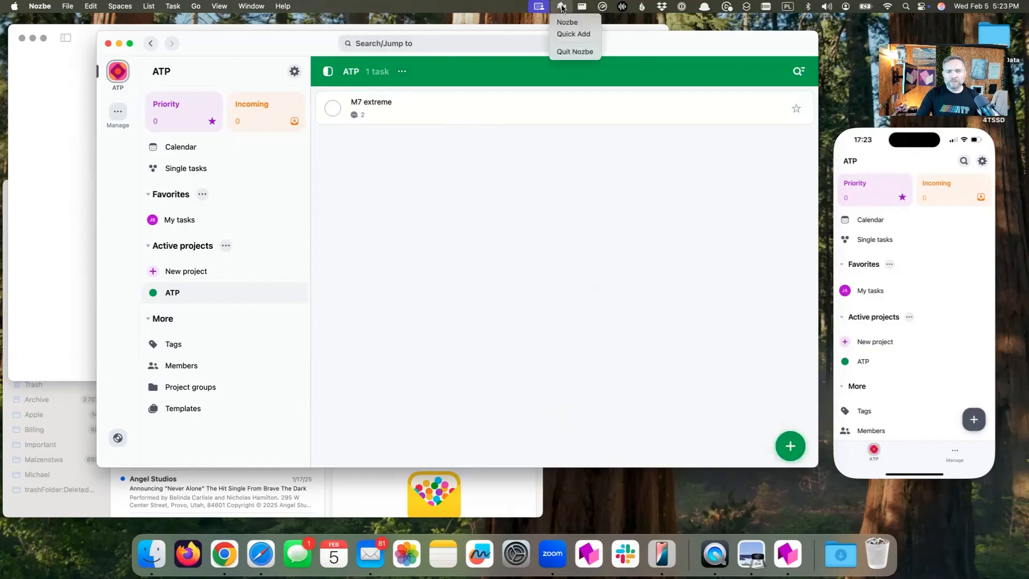
pyautogui.click(570, 35)
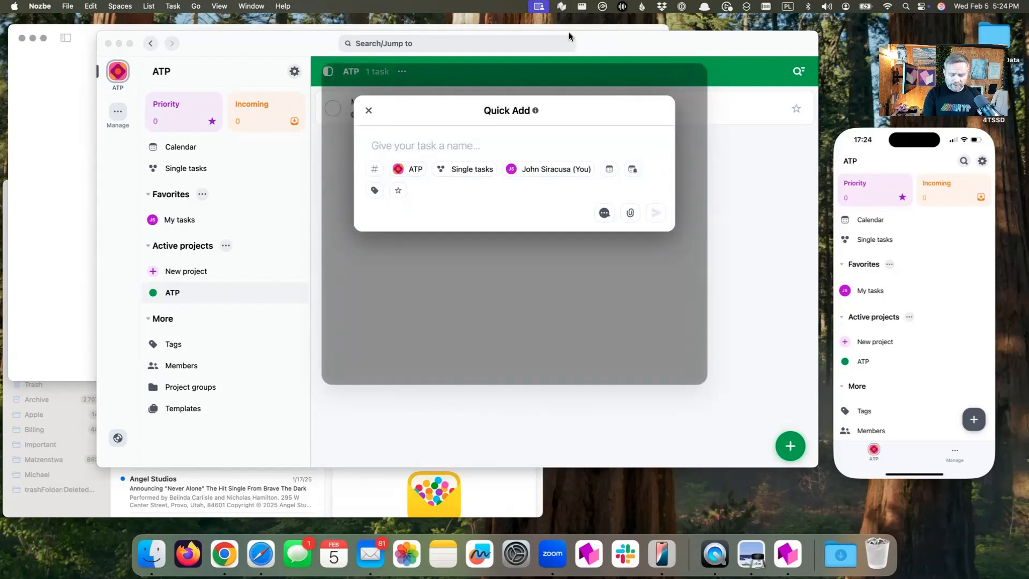
pyautogui.write('New member special - Star Trek again?')
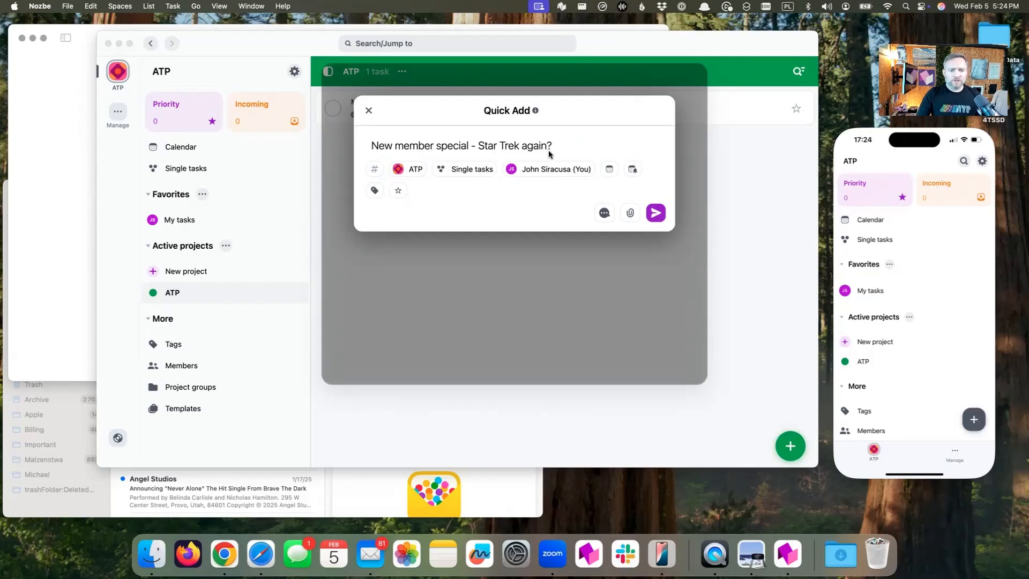
pyautogui.click(461, 171)
pyautogui.click(415, 262)
pyautogui.click(655, 192)
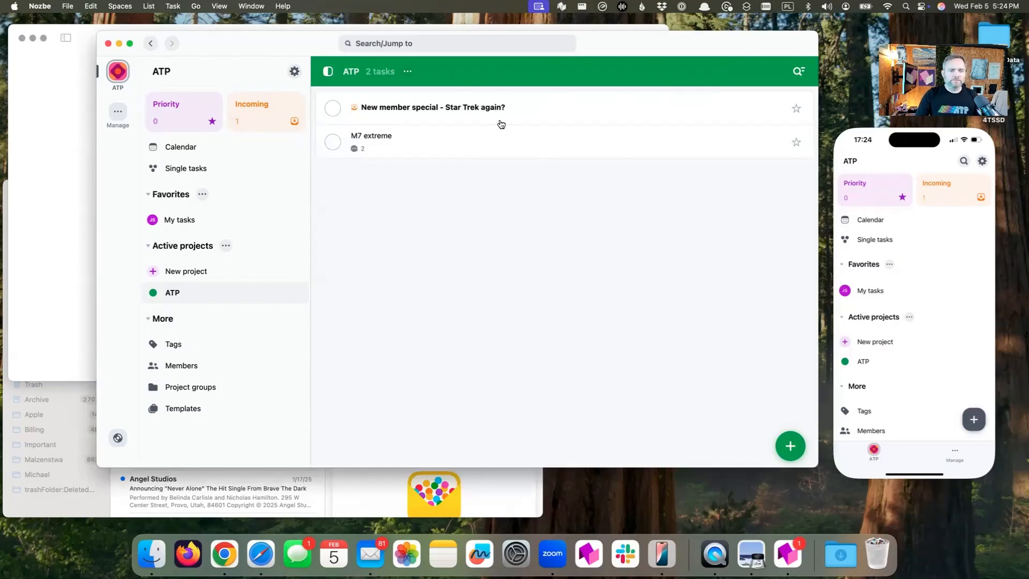
# Review the new member special task's details in the ATP project, and view the Incoming list
pyautogui.click(520, 116)
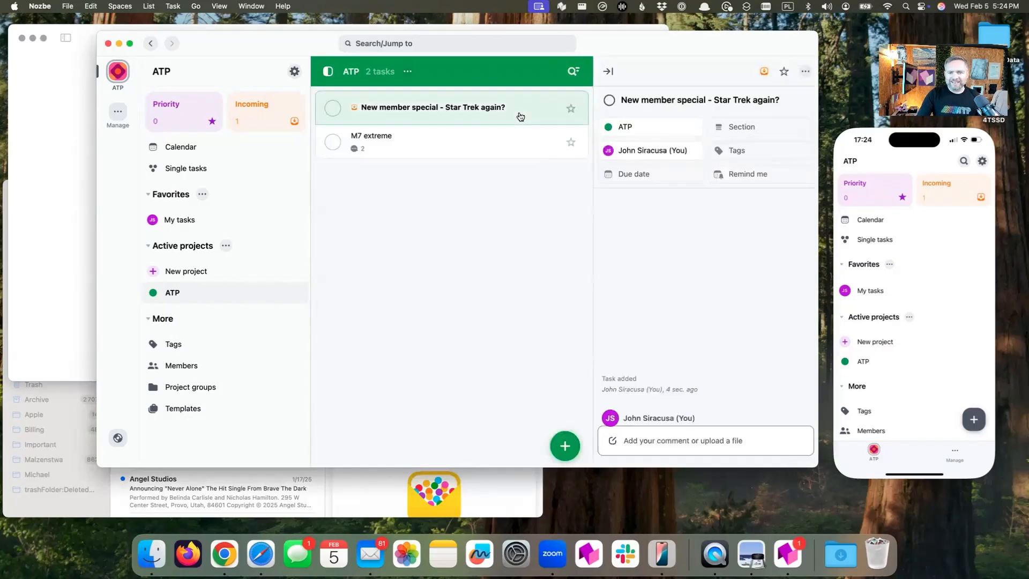
pyautogui.click(446, 111)
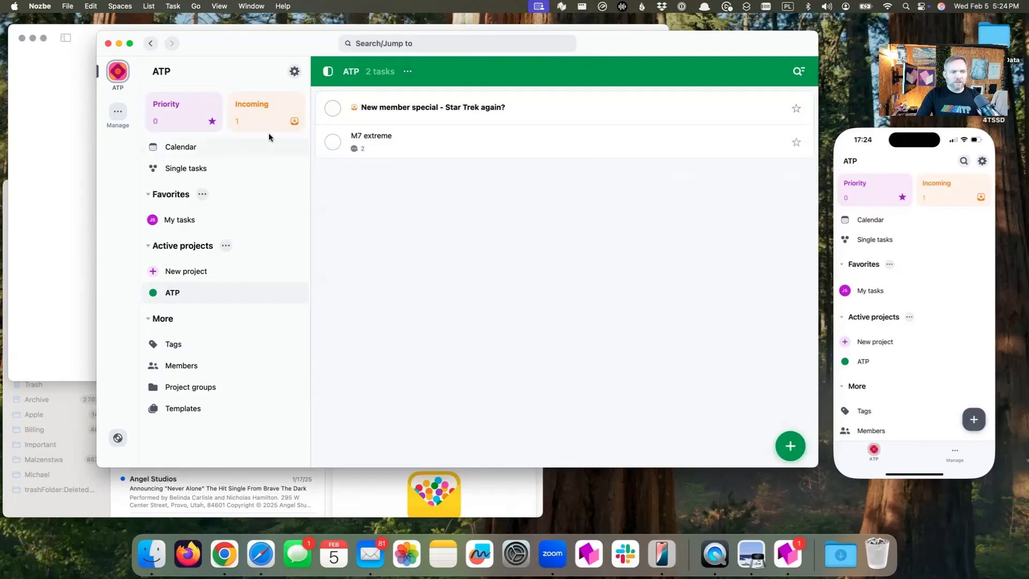
pyautogui.click(265, 111)
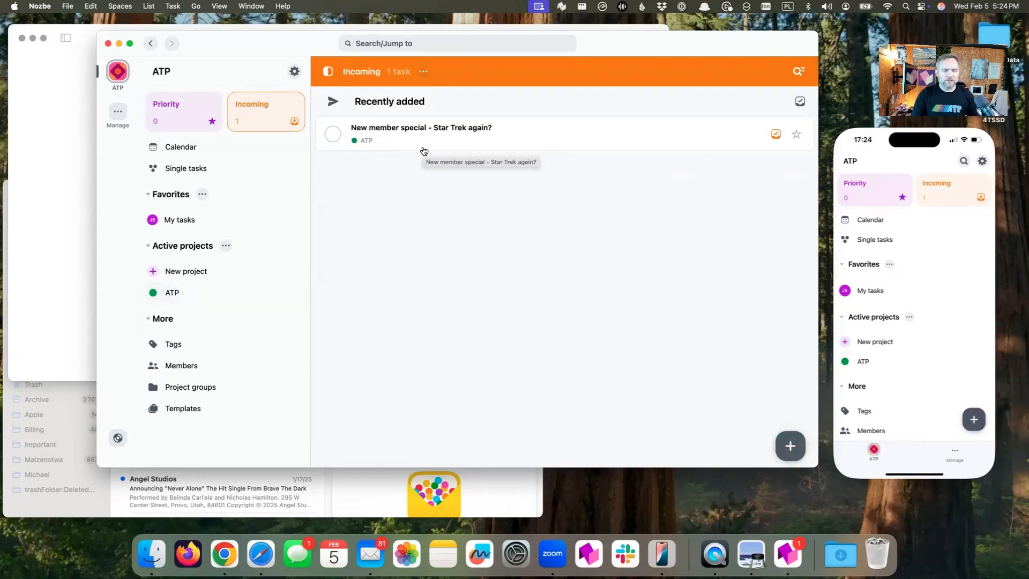
# Switch to Safari and copy the web address of the Hypercritical article "The iMessage Halo Effect"
pyautogui.click(54, 155)
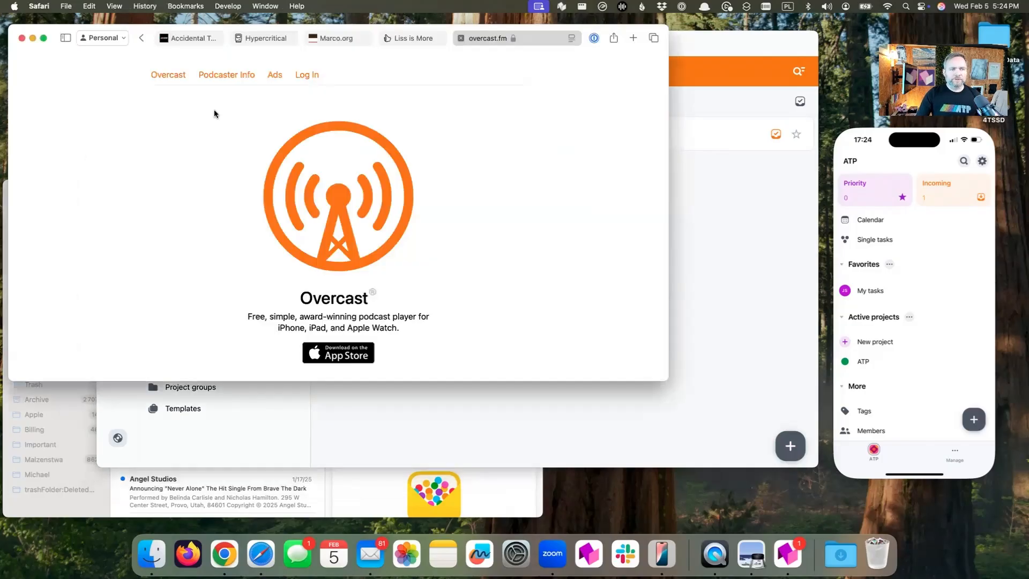
pyautogui.click(264, 38)
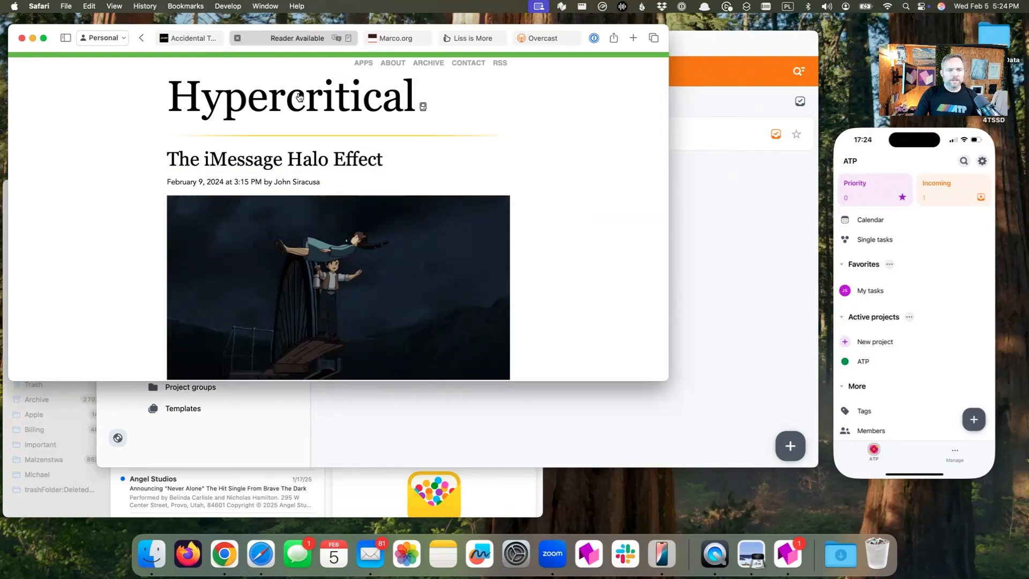
pyautogui.click(281, 38)
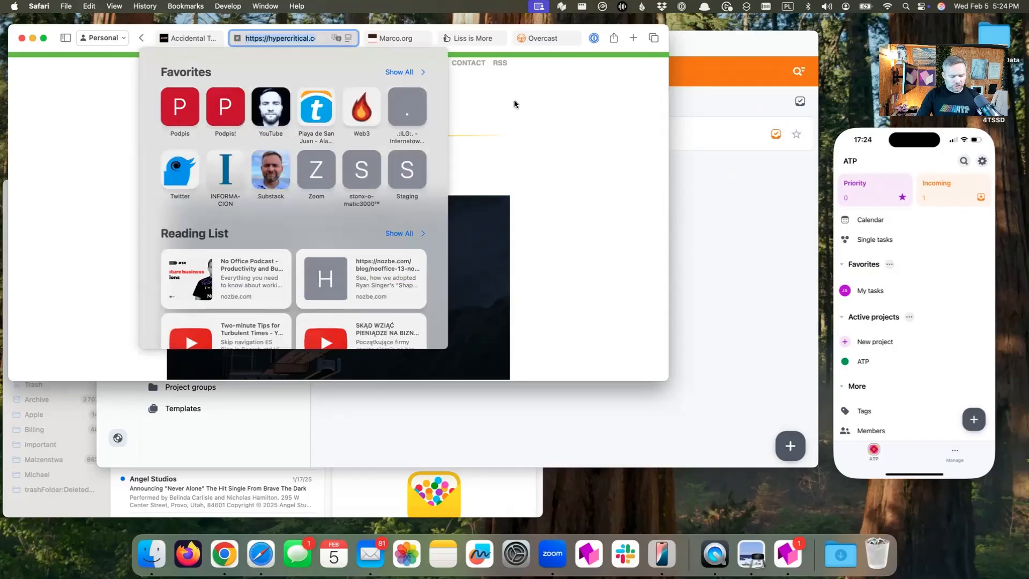
# Use Quick Add to create the single task "New iMessage article? Update?" with the copied article link as its comment
pyautogui.hotkey('ctrl', 'alt', 'n')
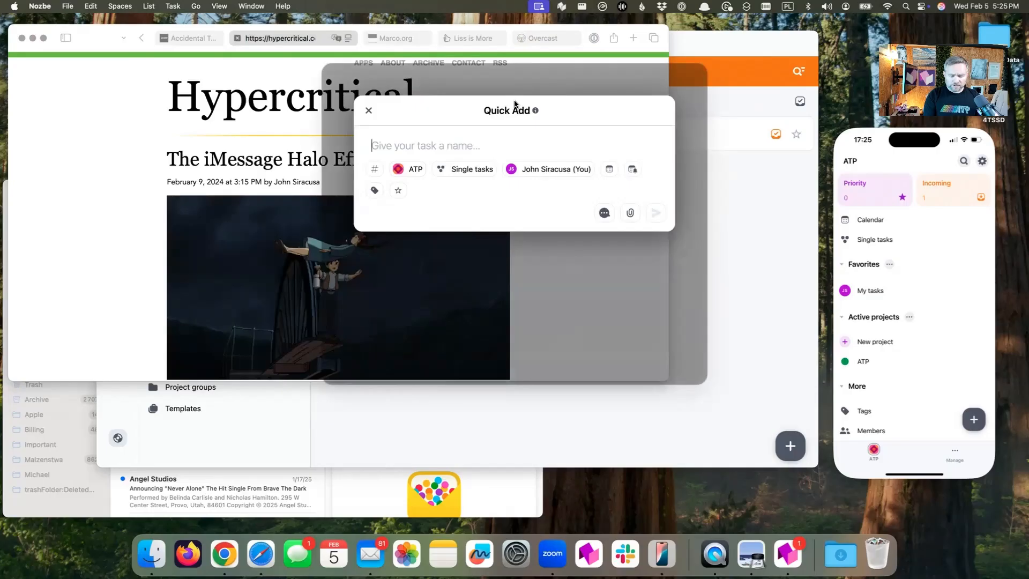
pyautogui.write('New iMessage article? Update?')
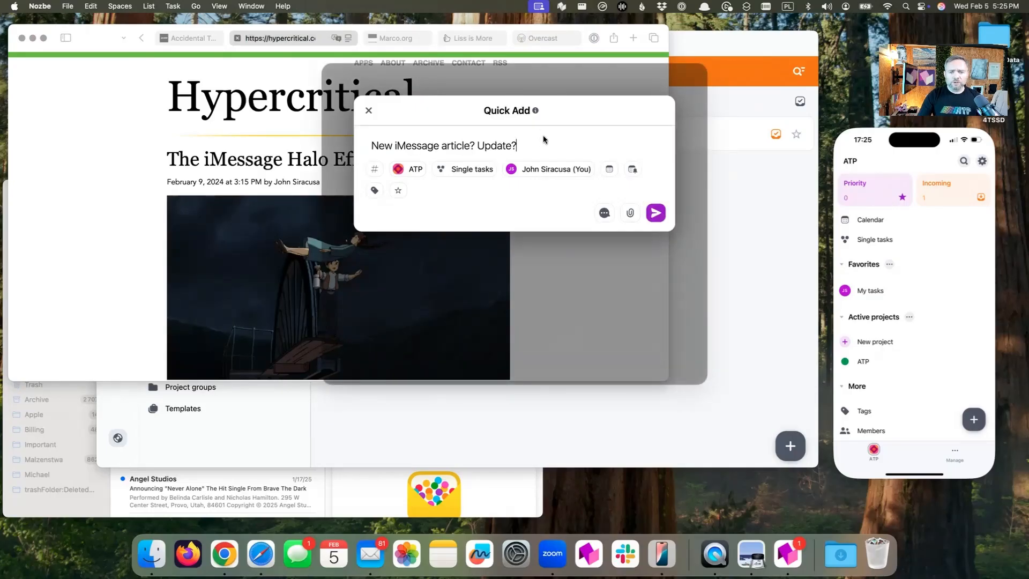
pyautogui.click(604, 213)
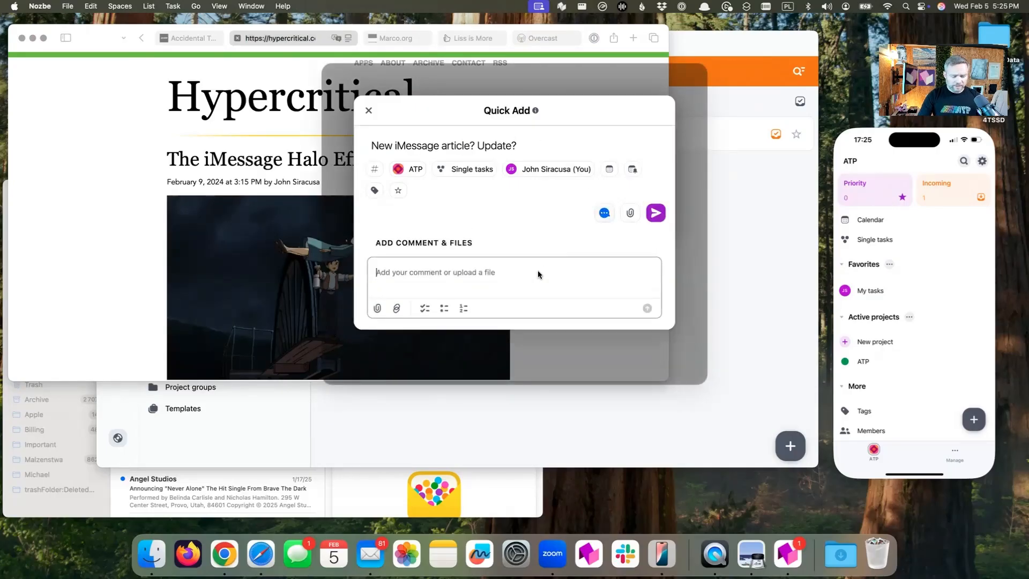
pyautogui.write('https://hypercritical.co/2024/02/09/the-imessage-halo-effect')
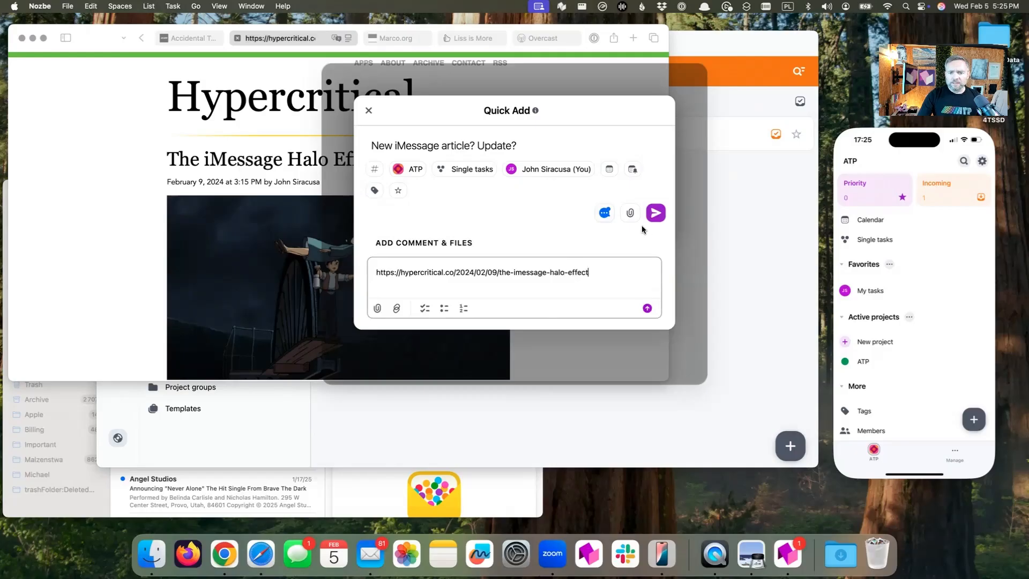
pyautogui.click(655, 214)
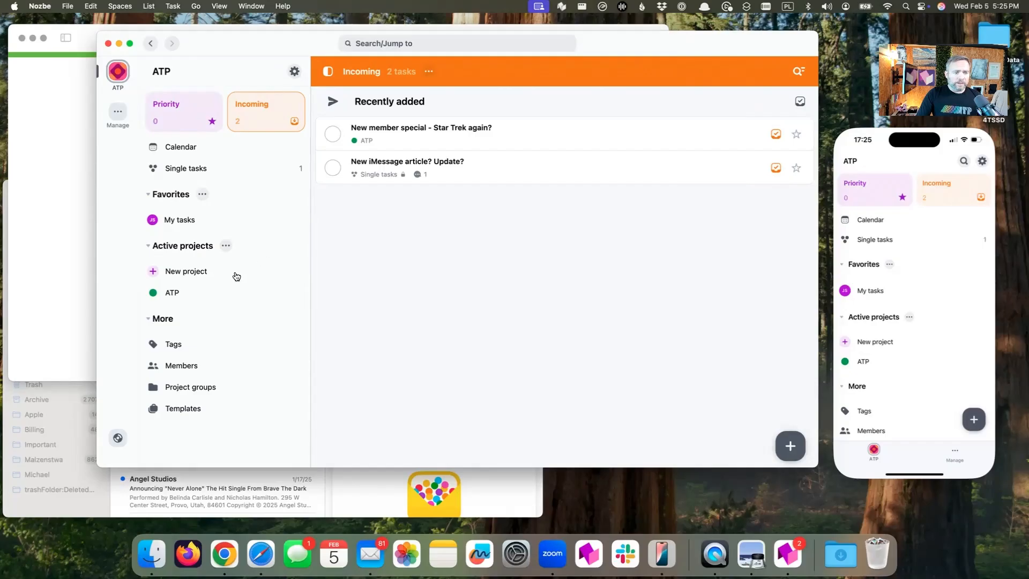
# Check the ATP project's task list, and open the "New iMessage article? Update?" task from Incoming
pyautogui.click(214, 290)
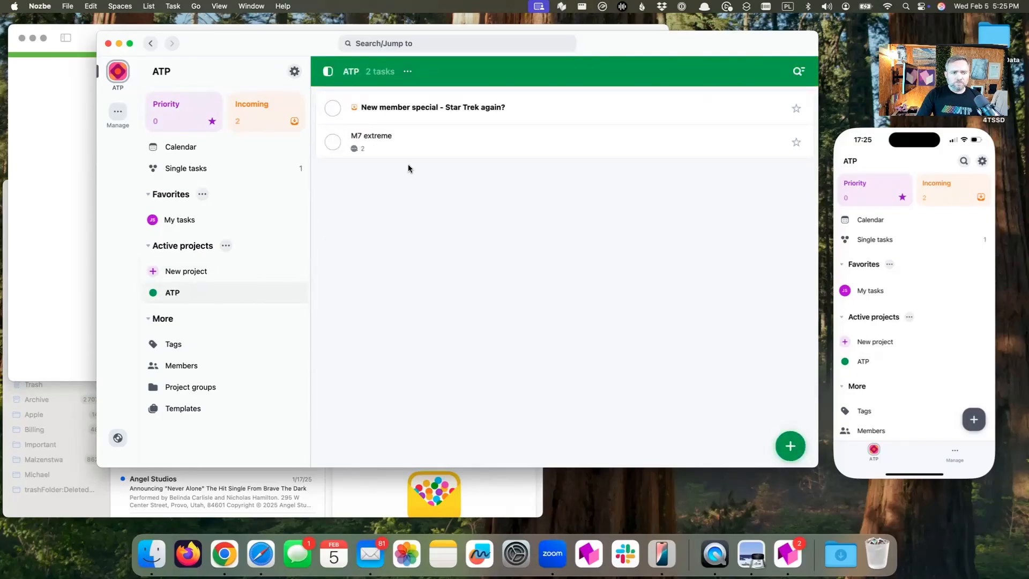
pyautogui.click(262, 128)
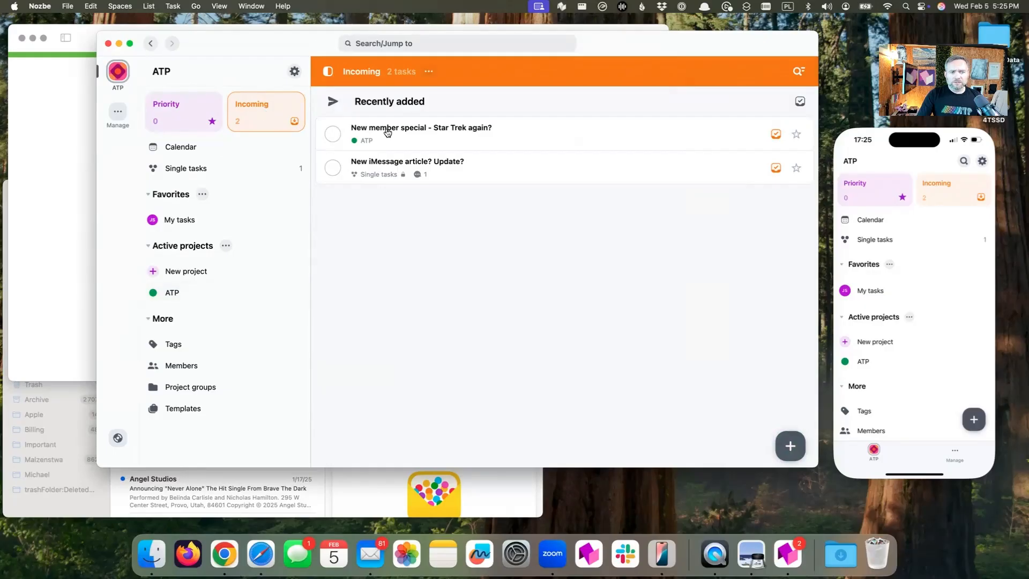
pyautogui.click(399, 166)
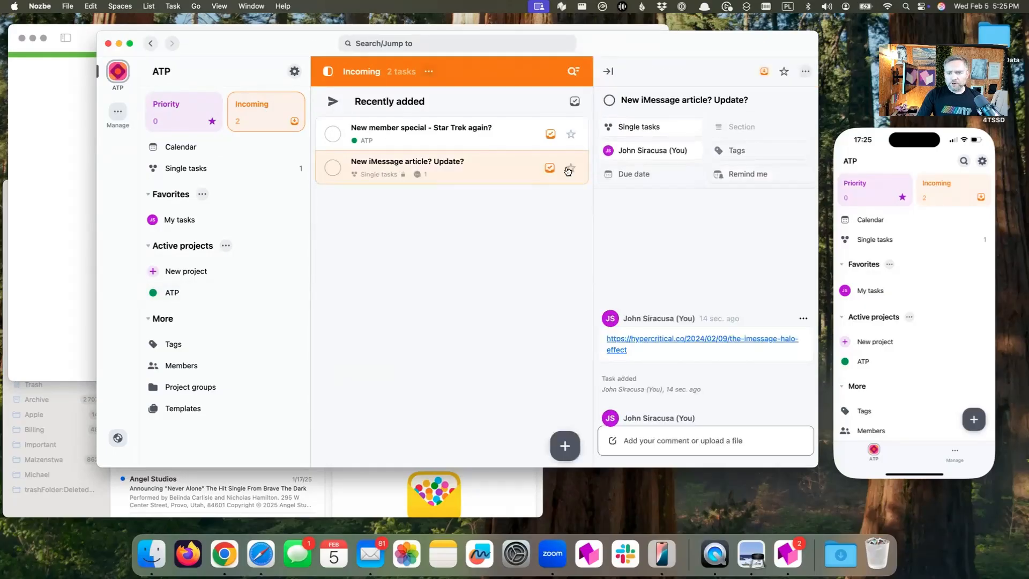
# Move the "New iMessage article? Update?" task from Single tasks to the ATP project, and view that project's task list
pyautogui.click(652, 128)
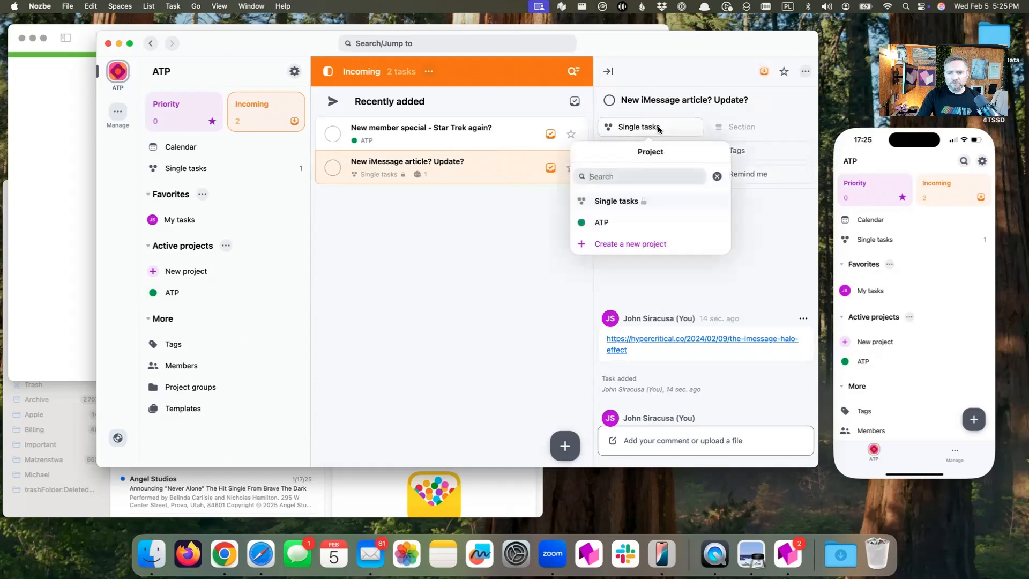
pyautogui.click(614, 222)
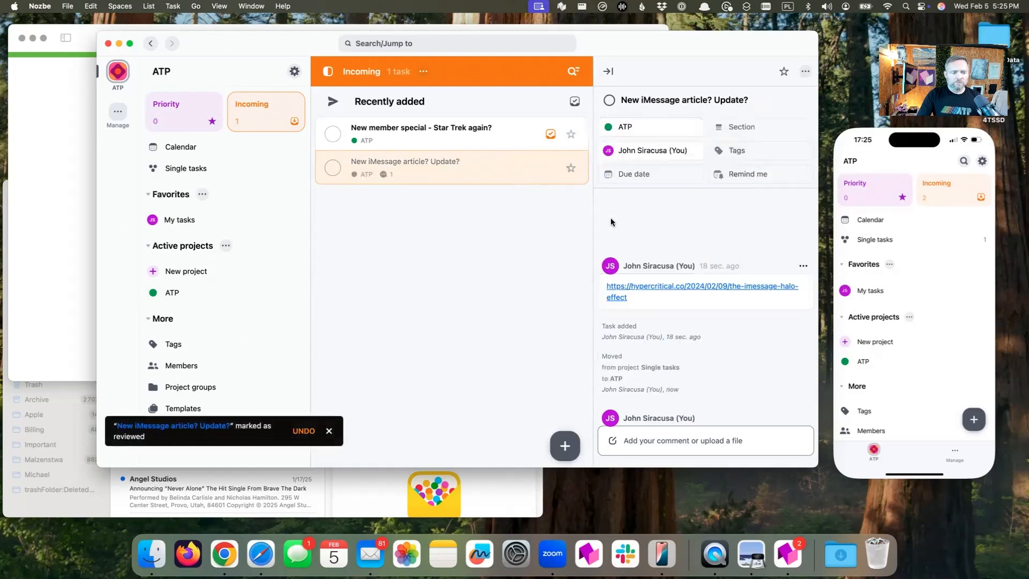
pyautogui.click(196, 293)
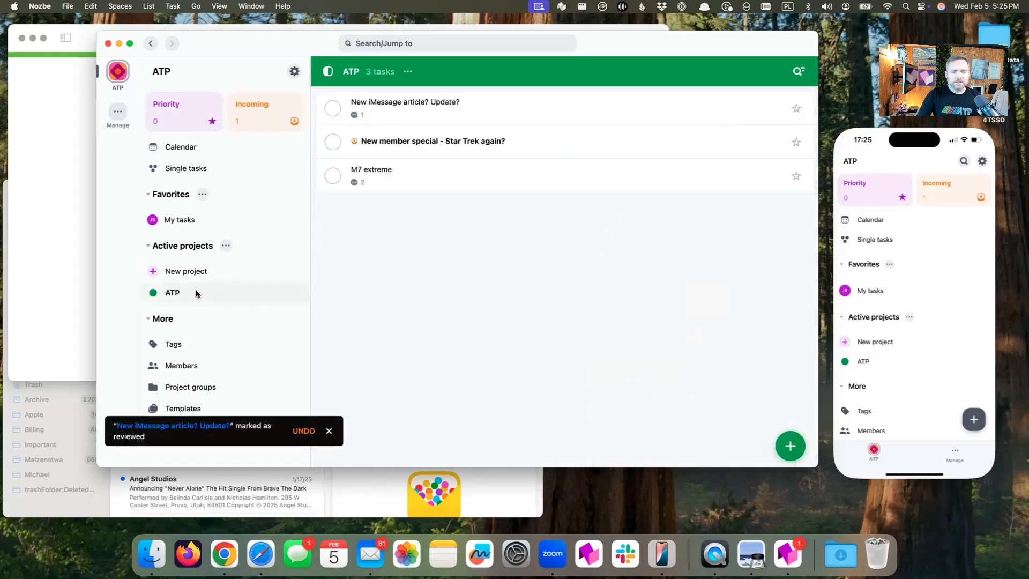
# In Nozbe on the mirrored iPhone, open the ATP project's "New member special - Star Trek again?" task and mark it as reviewed
pyautogui.click(863, 362)
pyautogui.click(862, 360)
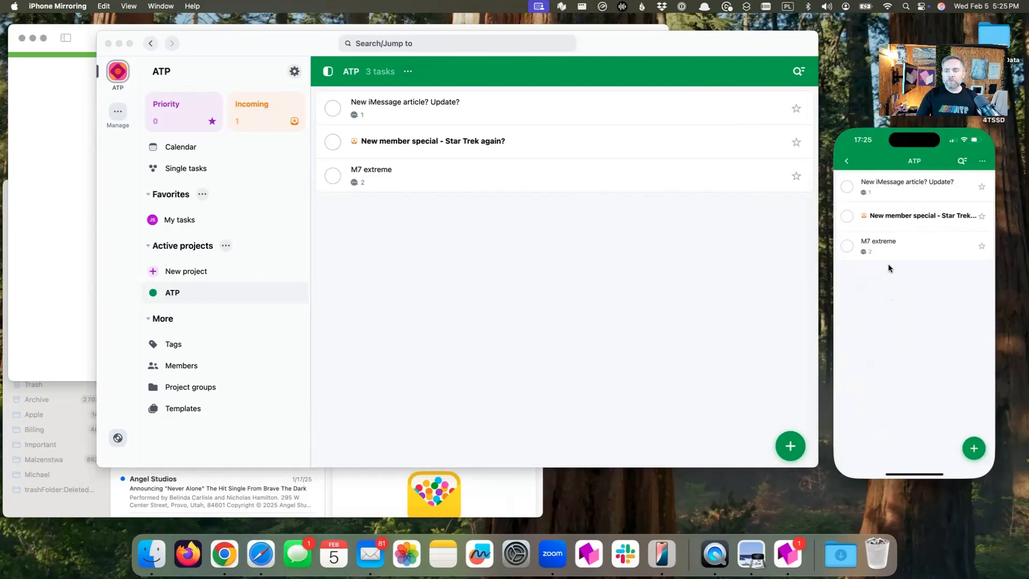
pyautogui.click(894, 215)
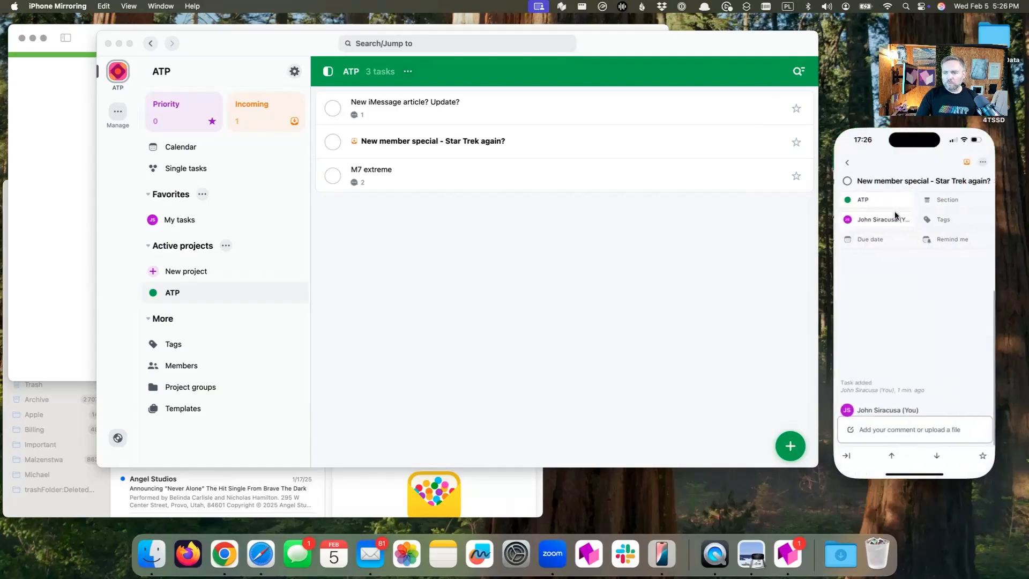
pyautogui.click(966, 162)
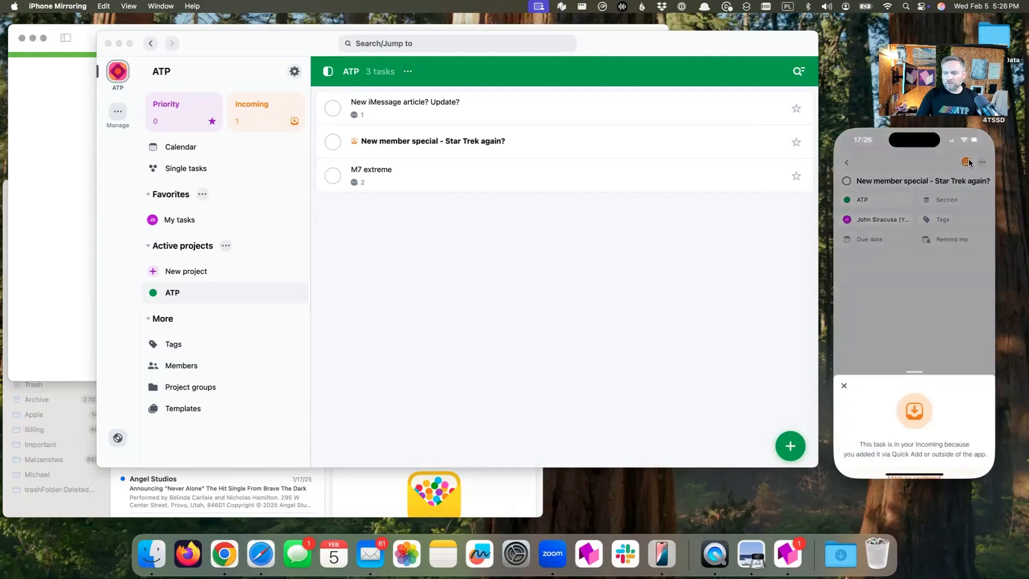
pyautogui.click(919, 443)
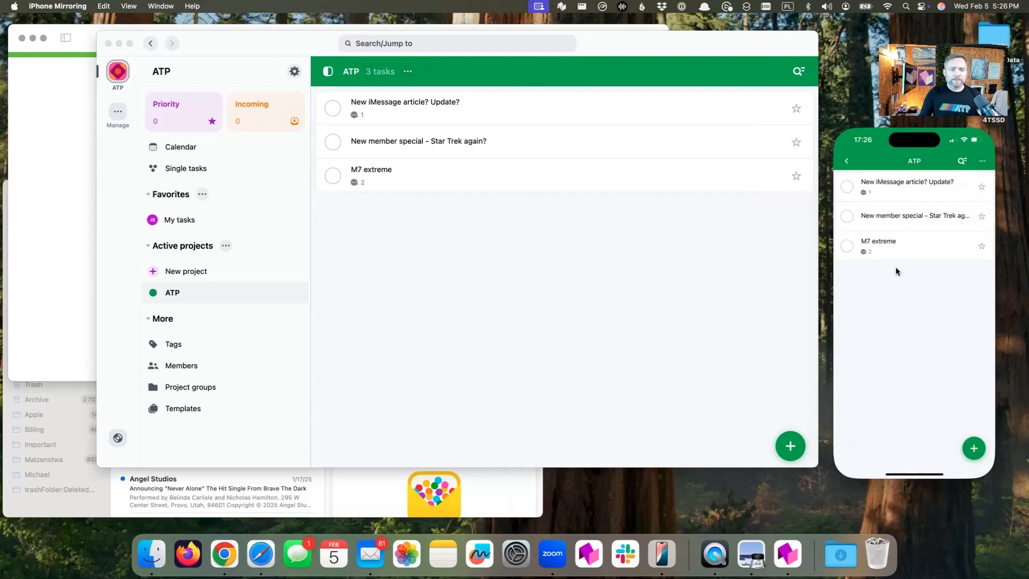
# Switch to Safari on the mirrored iPhone and open the Accidental Tech Podcast episode "624: Do Less Math in Computers"
pyautogui.press('super+Tab')
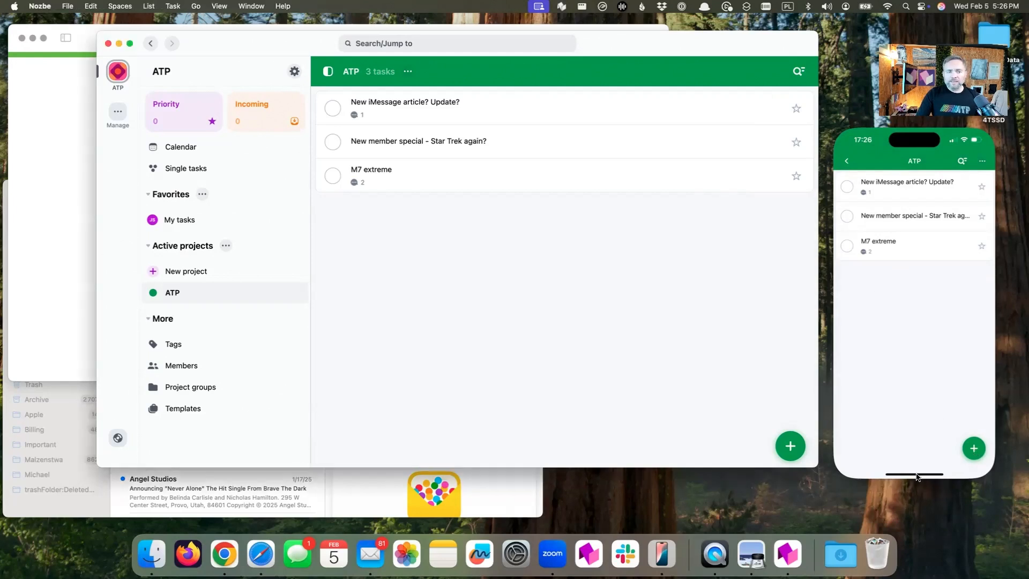
pyautogui.click(917, 476)
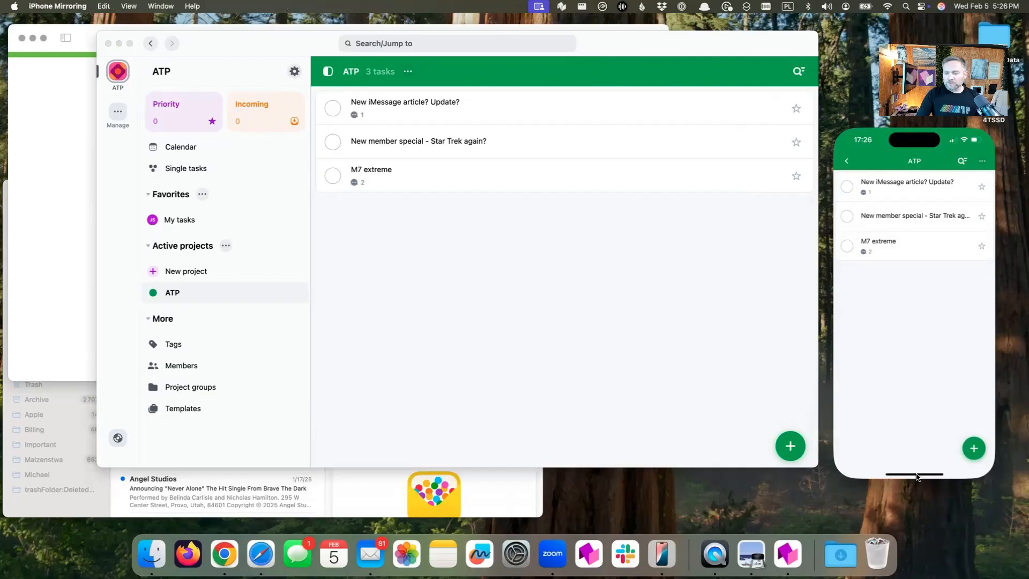
pyautogui.click(917, 472)
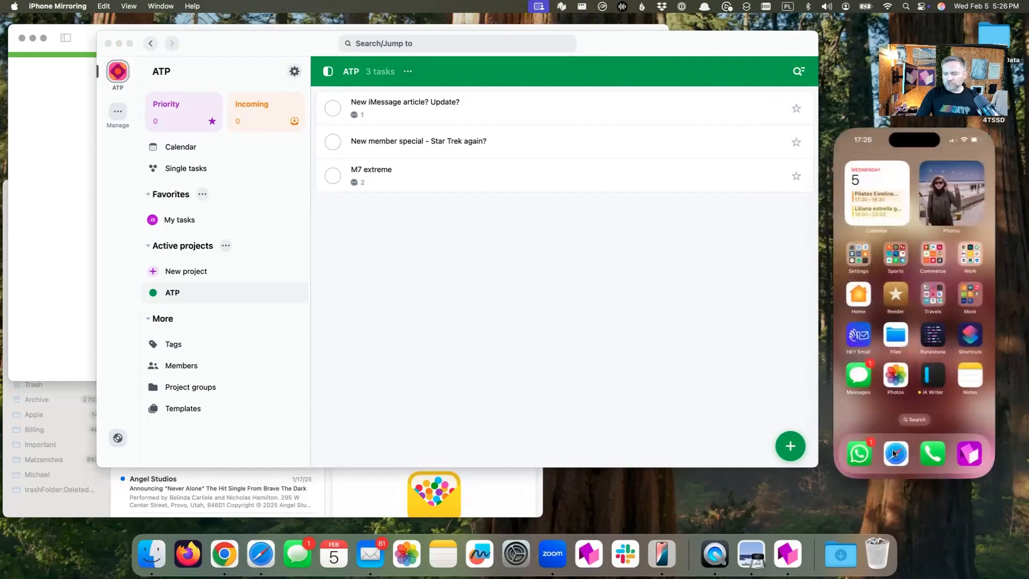
pyautogui.click(895, 454)
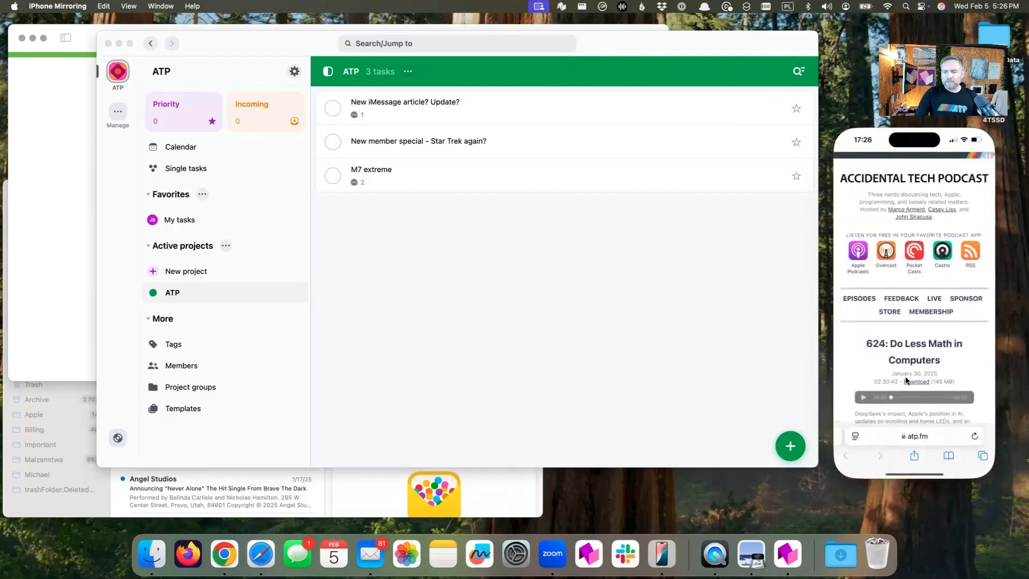
pyautogui.click(918, 343)
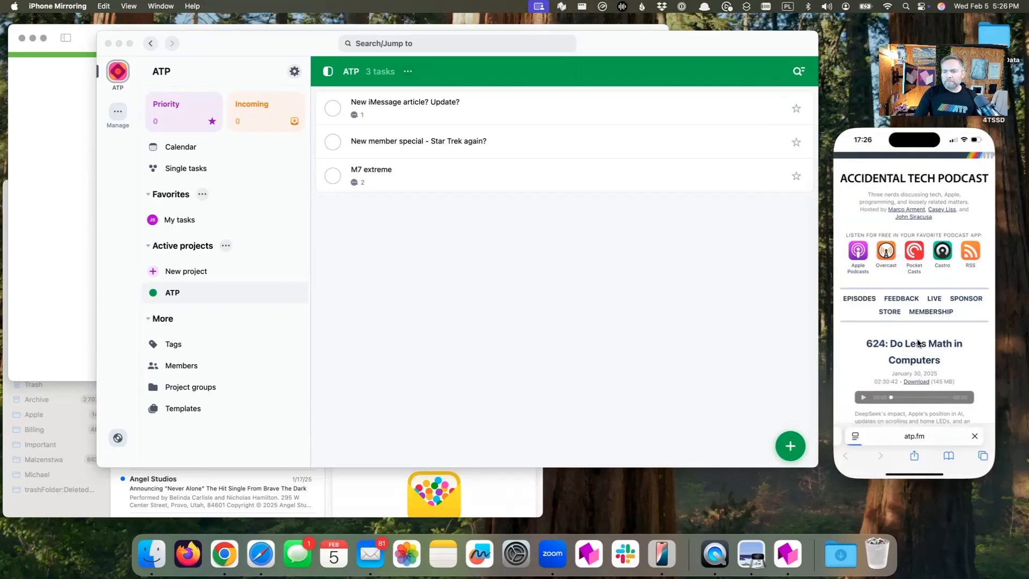
pyautogui.scroll(-3, 918, 342)
pyautogui.scroll(3, 918, 339)
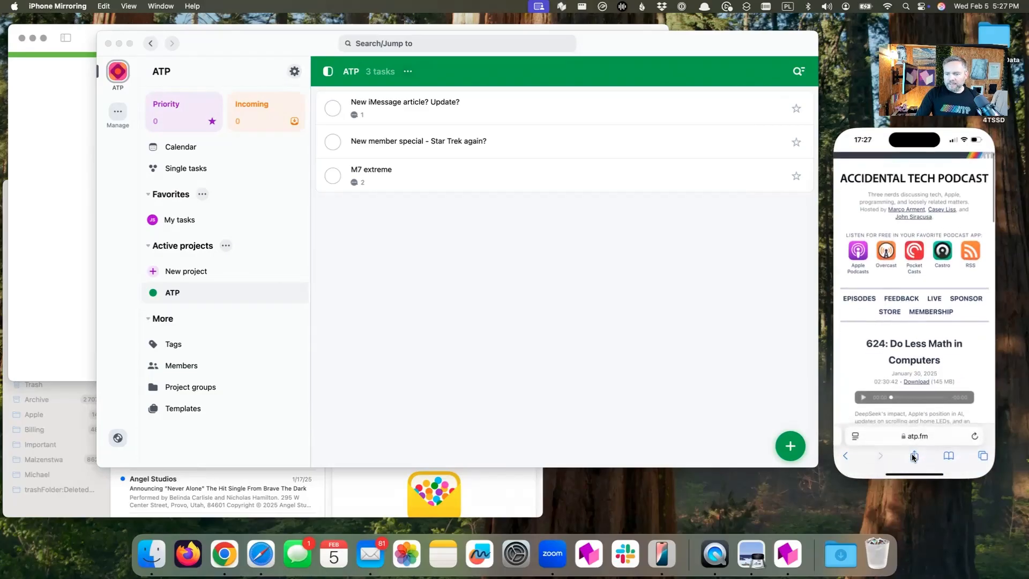
# Share the episode page to Nozbe as a task in the ATP project, keeping the suggested page title as its name
pyautogui.click(913, 456)
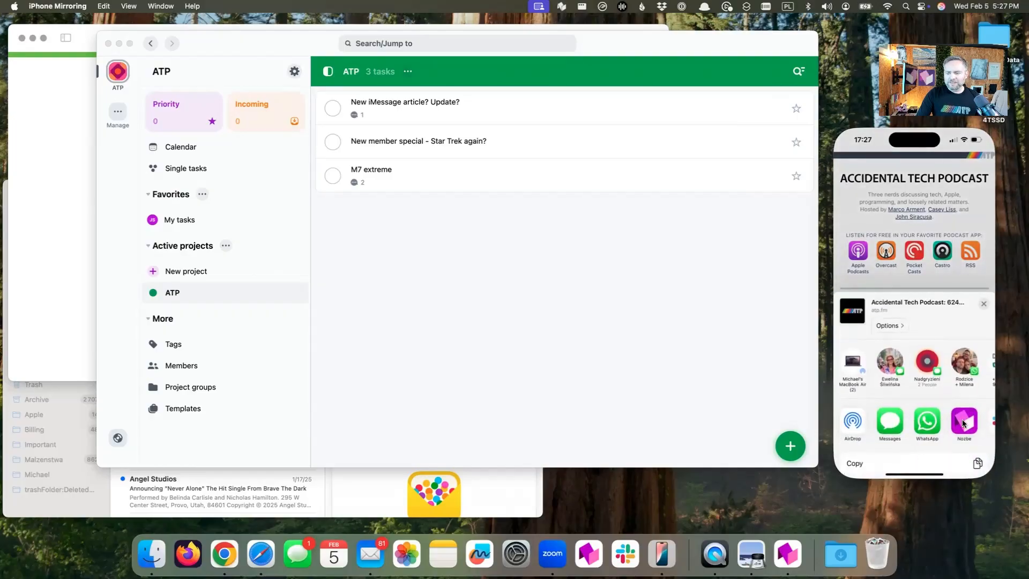
pyautogui.click(963, 420)
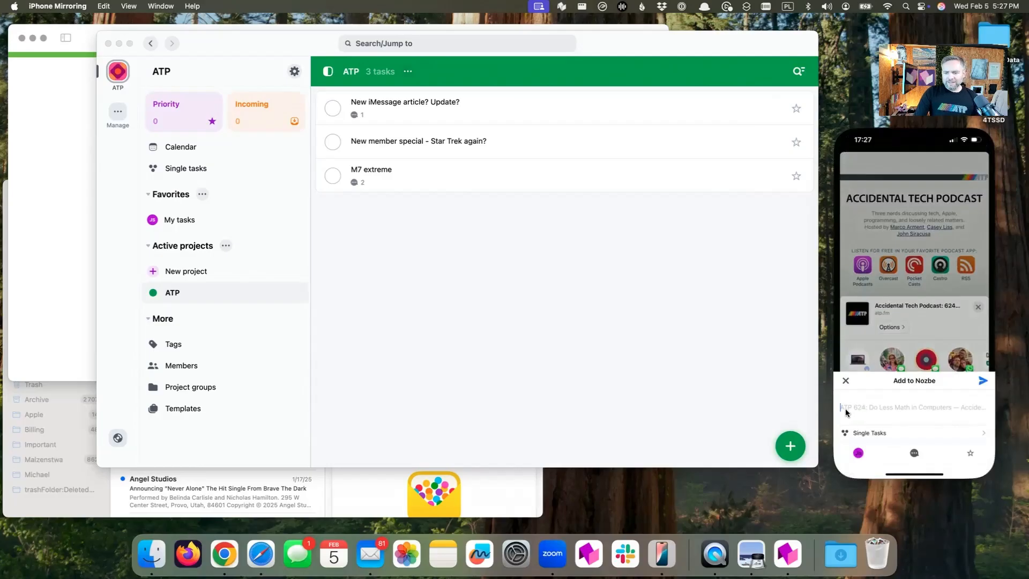
pyautogui.click(880, 431)
pyautogui.click(873, 203)
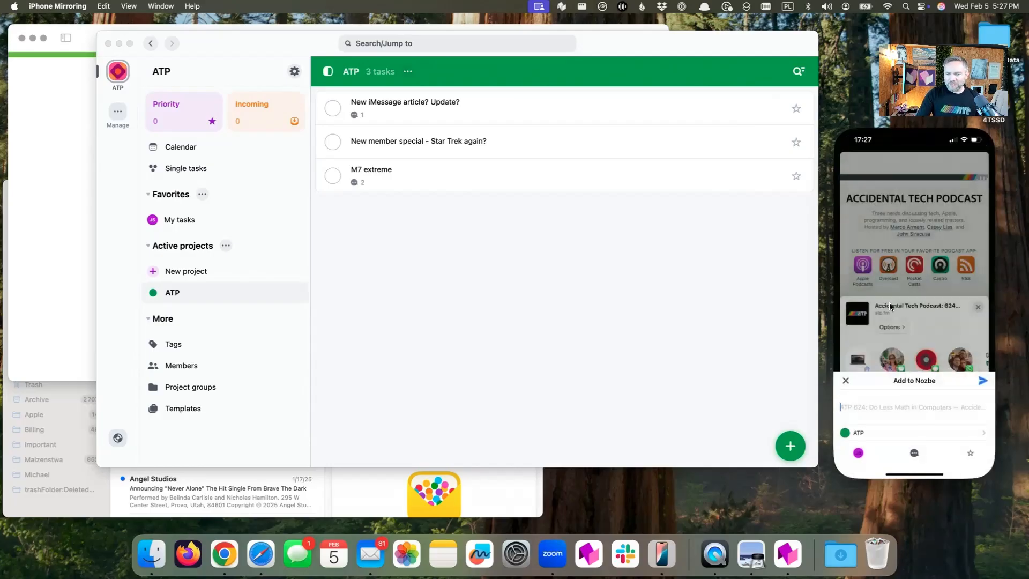
pyautogui.click(981, 380)
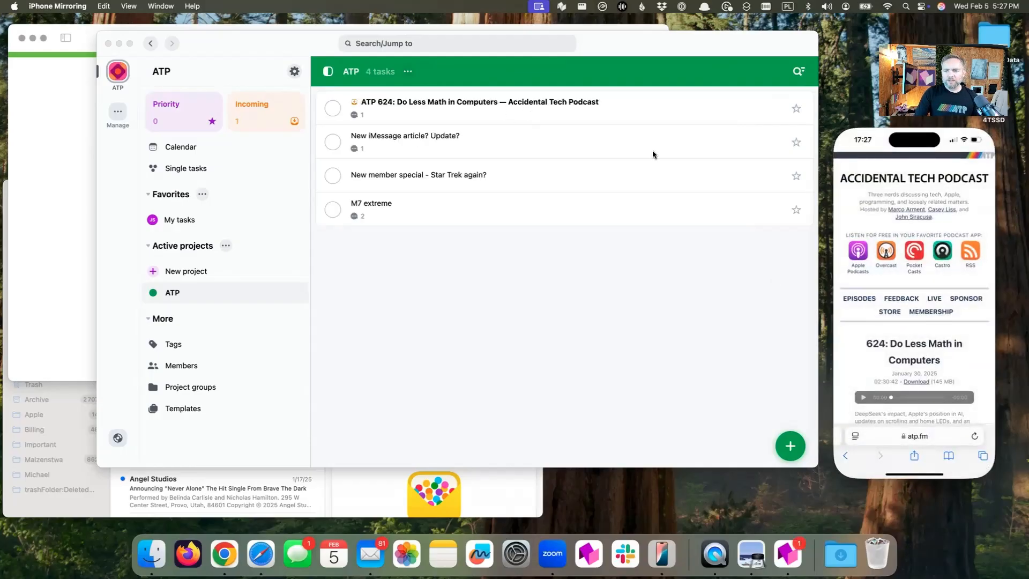
# In Nozbe on the Mac, check the ATP 624 episode task's link comment, and mark all recently added Incoming tasks as reviewed
pyautogui.click(538, 119)
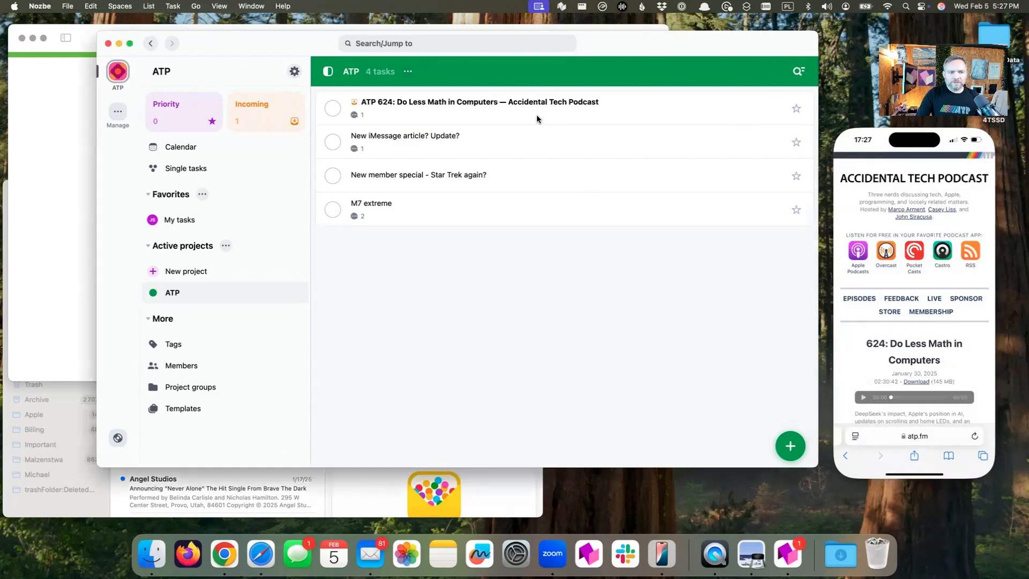
pyautogui.click(461, 117)
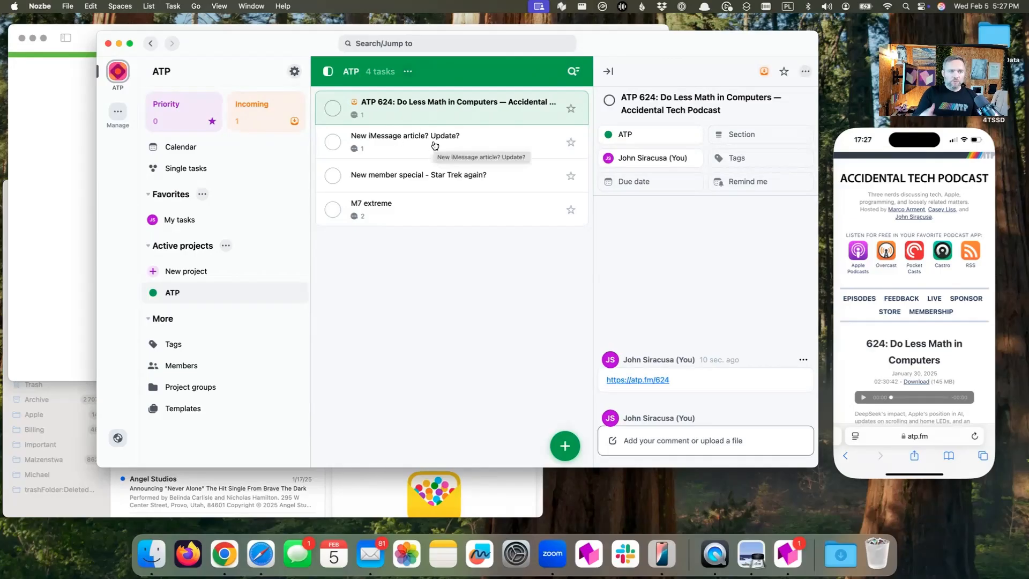
pyautogui.click(262, 114)
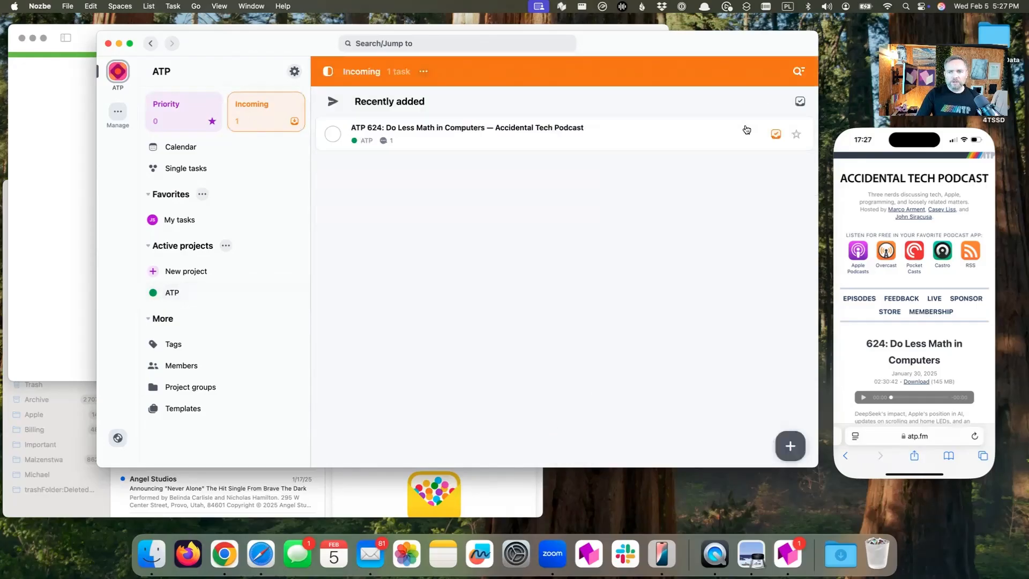
pyautogui.click(800, 101)
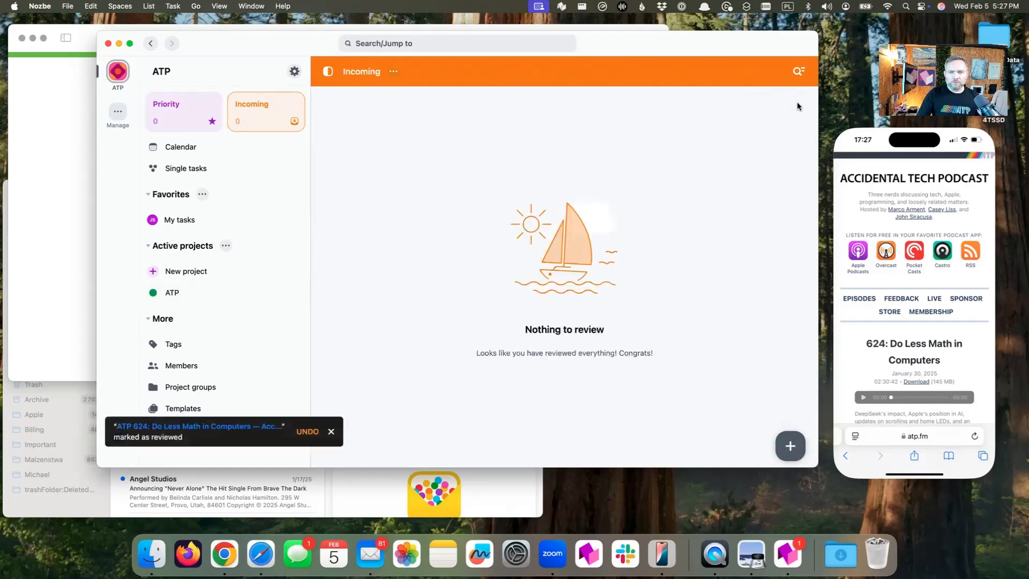
# Copy the ATP project's email address for adding tasks via email to the clipboard
pyautogui.click(188, 292)
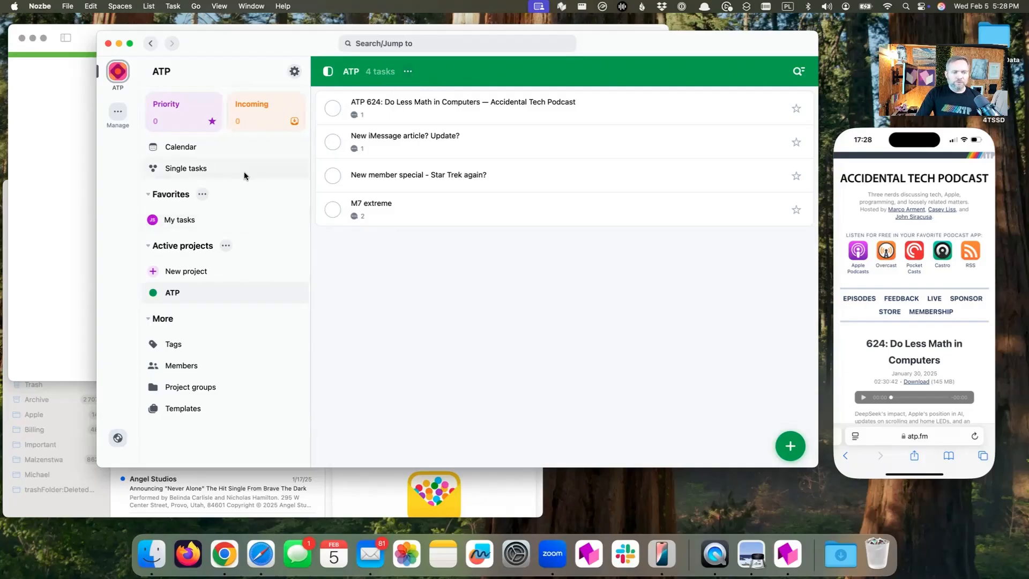
pyautogui.click(407, 72)
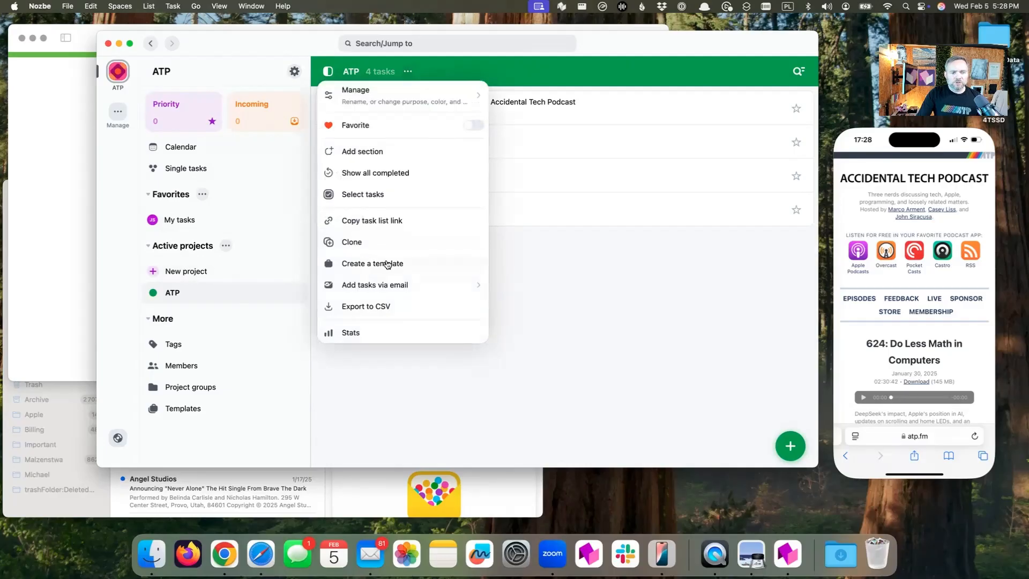
pyautogui.click(385, 288)
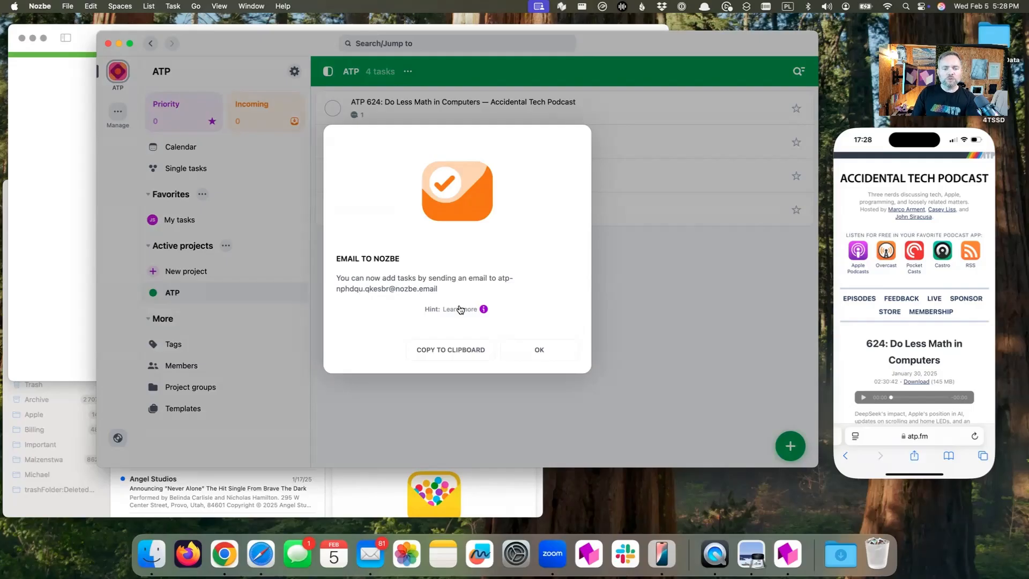
pyautogui.click(460, 351)
pyautogui.click(540, 350)
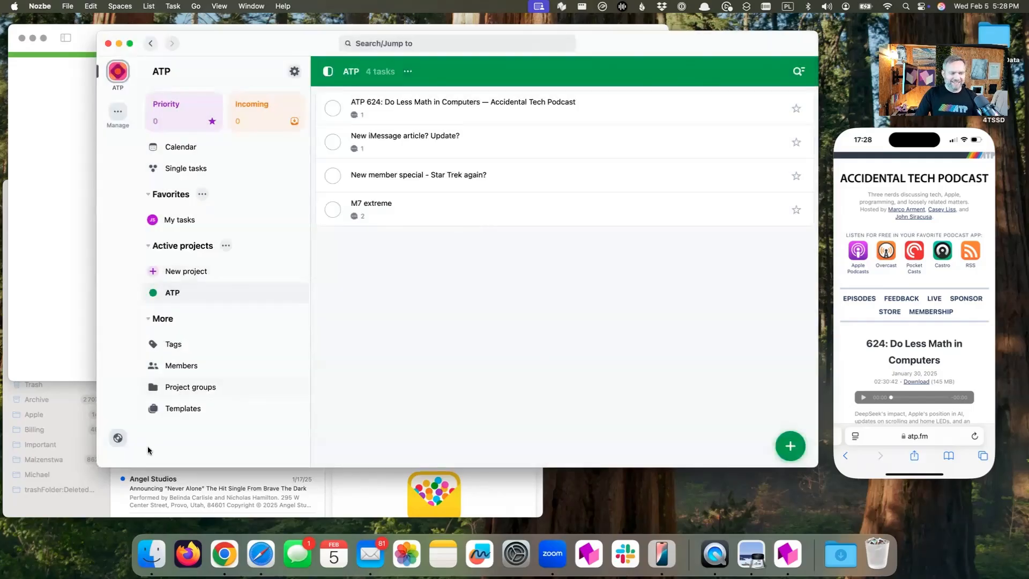
# Switch to Mail and open the inbox message "Nozbe Digest: How to Make 2025 Great"
pyautogui.click(110, 489)
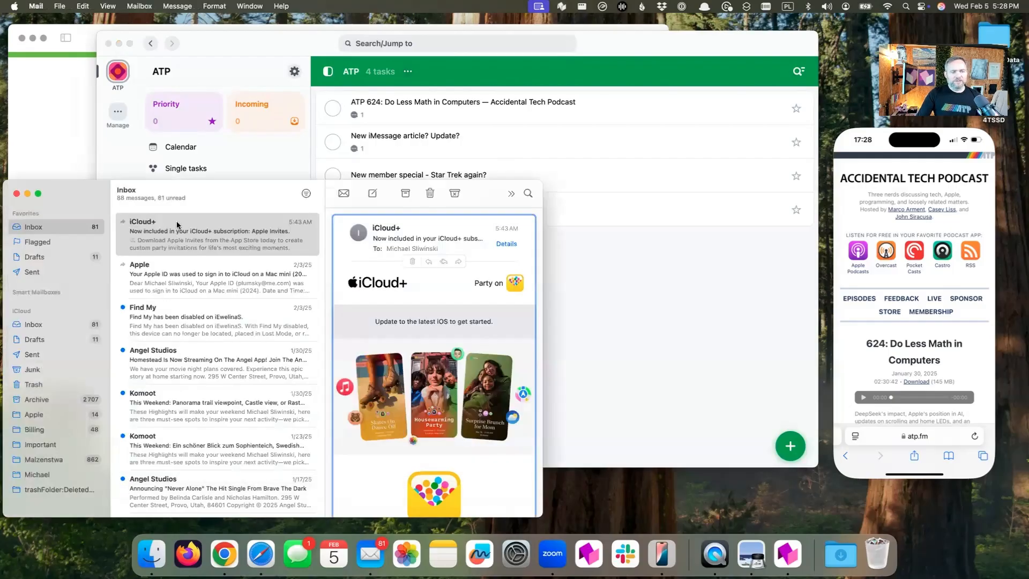
pyautogui.scroll(-2, 171, 337)
pyautogui.scroll(-2, 171, 336)
pyautogui.click(156, 432)
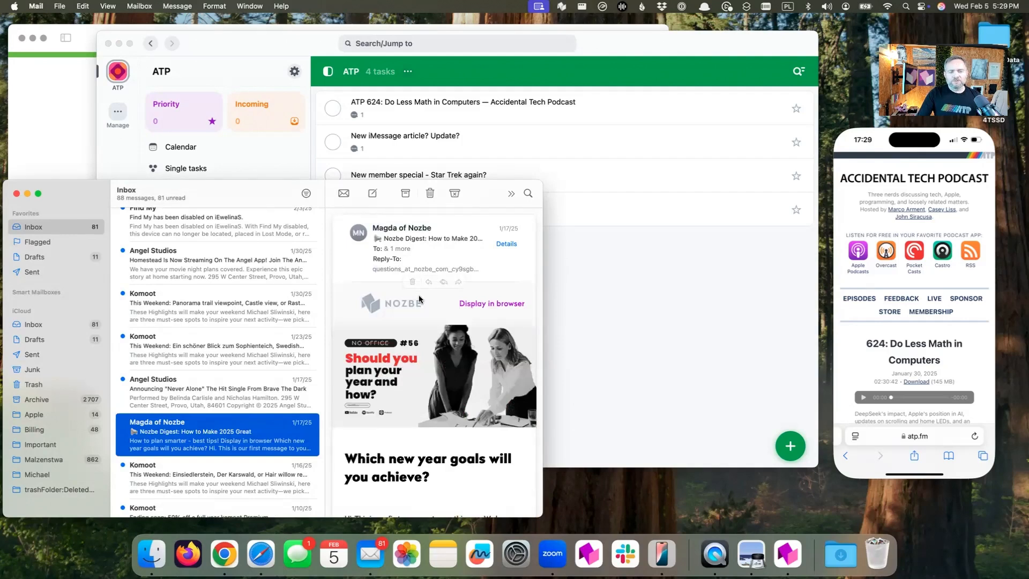
pyautogui.scroll(-5, 413, 322)
pyautogui.scroll(5, 410, 332)
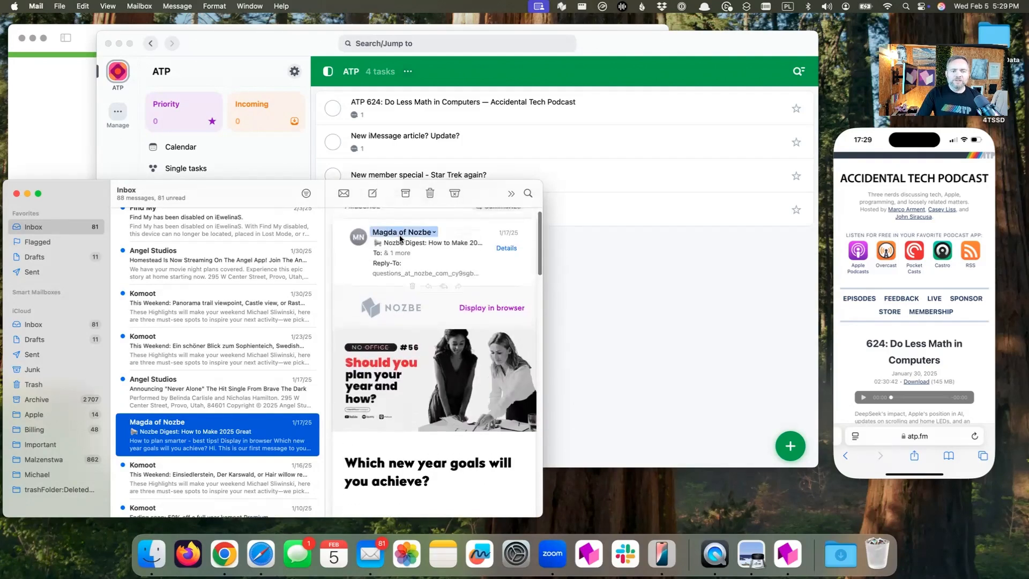
pyautogui.scroll(1, 370, 230)
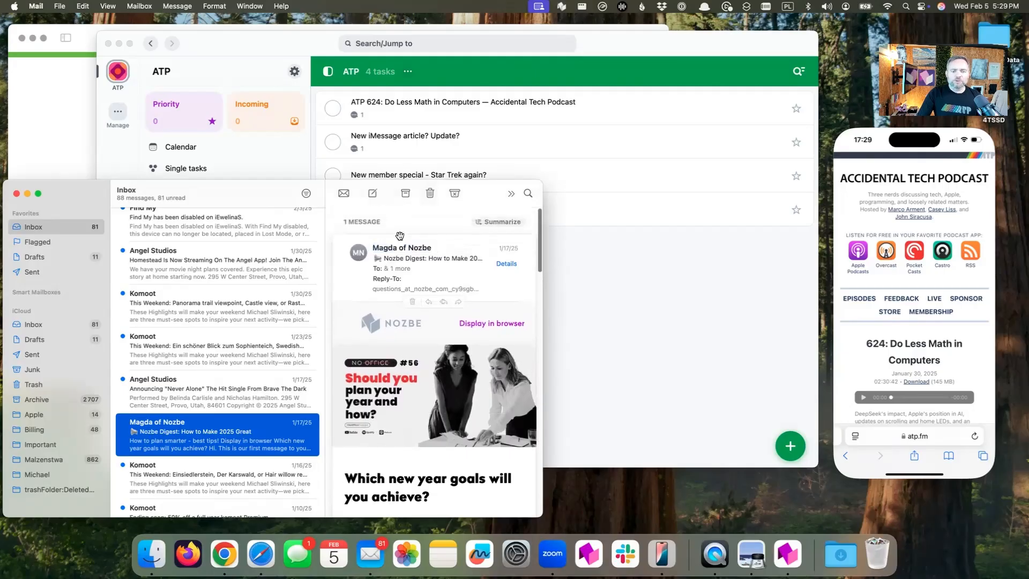
# Forward the Nozbe Digest message to the copied ATP project email address
pyautogui.click(458, 302)
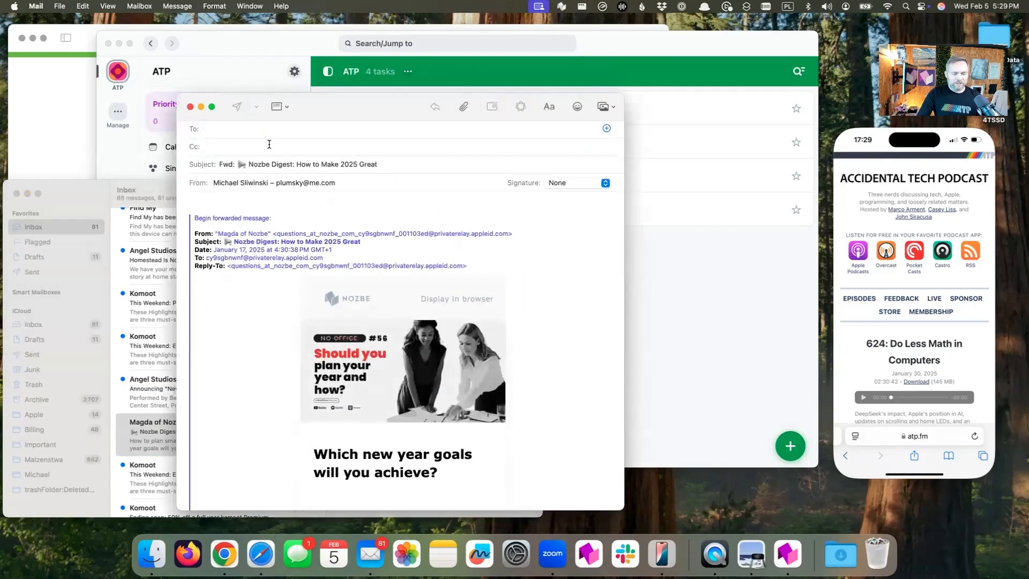
pyautogui.press('super+v')
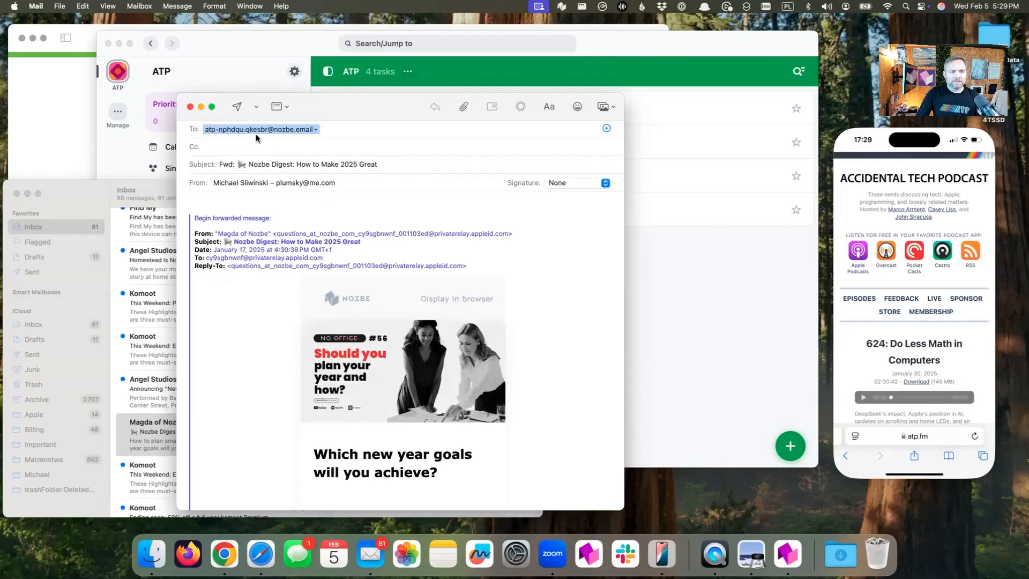
pyautogui.click(237, 107)
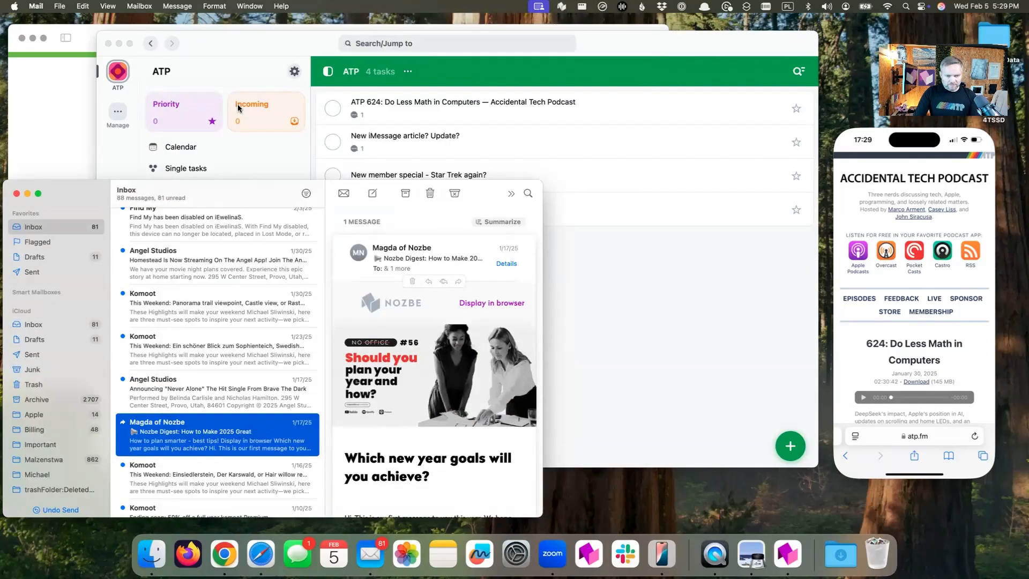
# Switch back to Nozbe and review the content of the "Nozbe Digest: How to Make 2025 Great" task in the ATP project
pyautogui.click(584, 272)
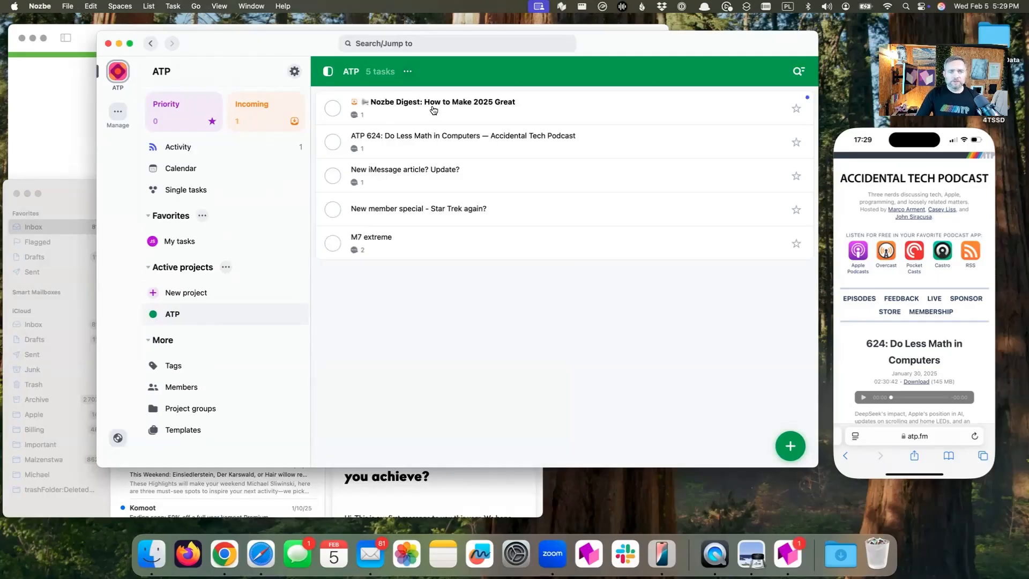
pyautogui.click(470, 111)
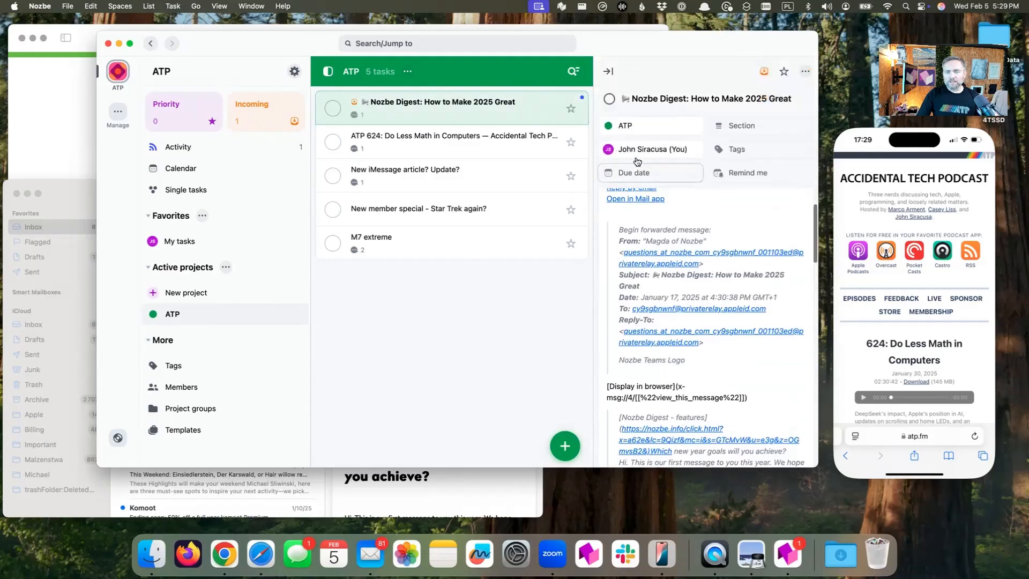
pyautogui.scroll(-10, 661, 276)
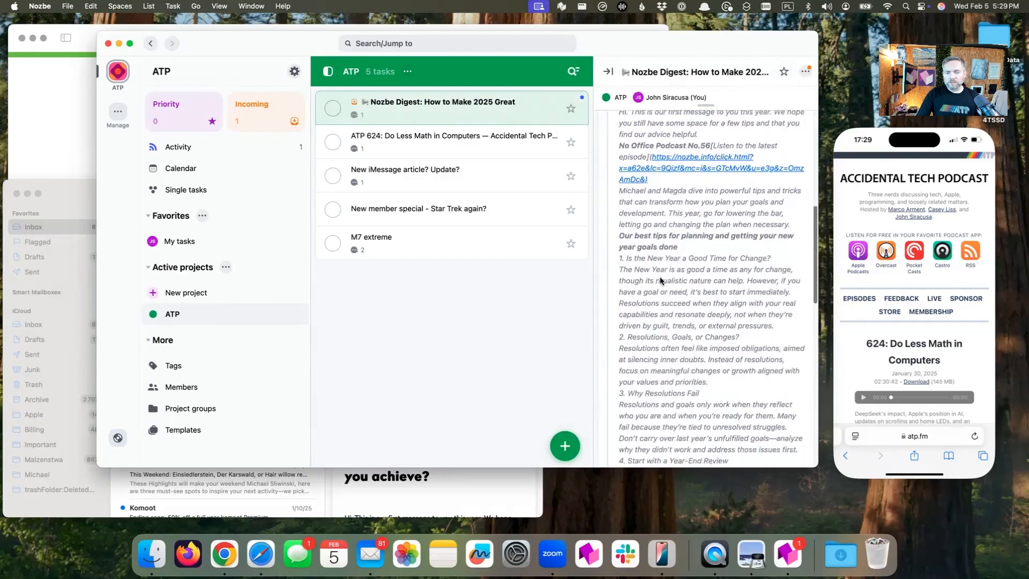
# Review the rest of the forwarded message in the Nozbe Digest task and preview its attached HTML email body
pyautogui.scroll(-10, 660, 276)
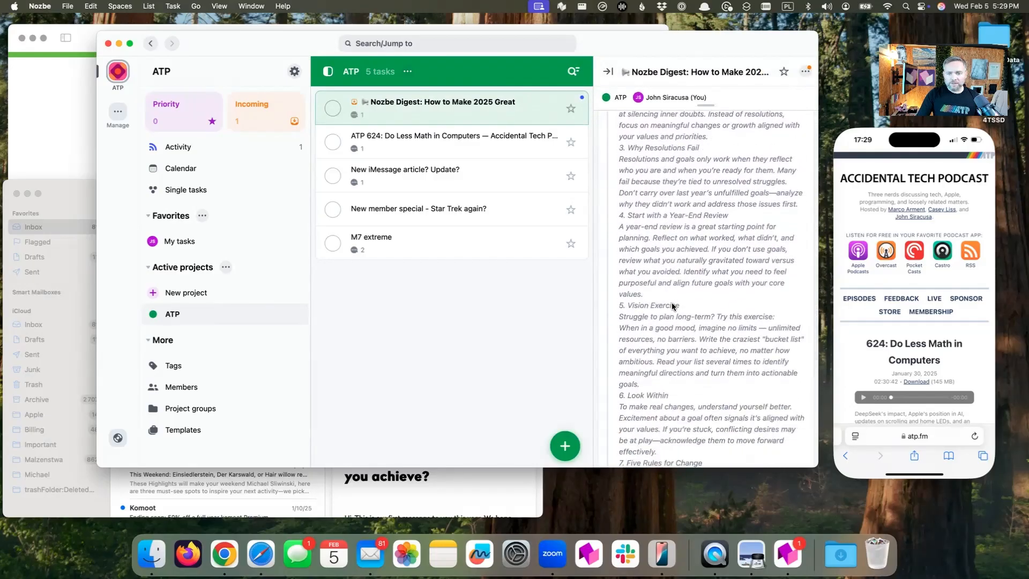
pyautogui.scroll(-3, 673, 305)
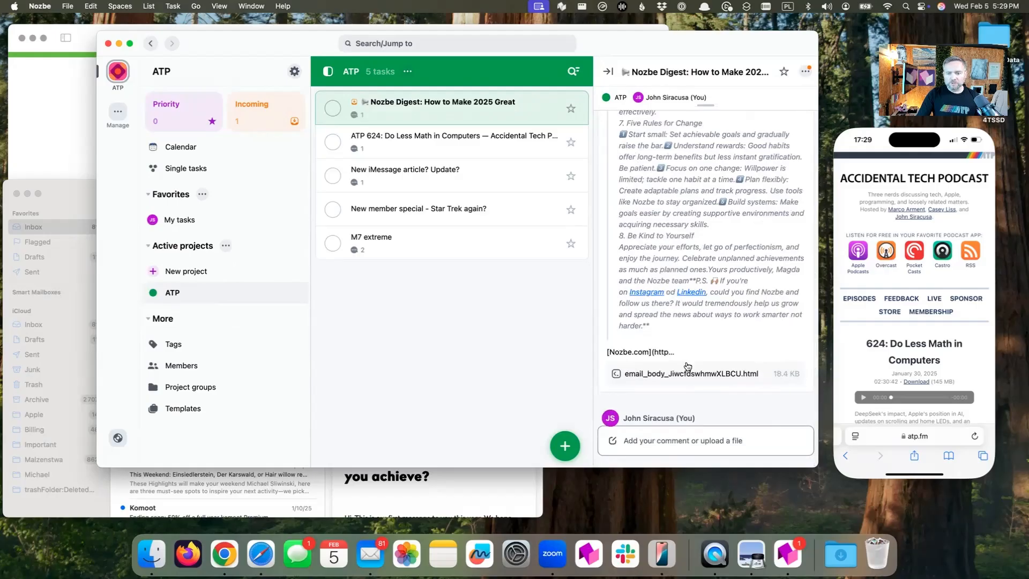
pyautogui.click(711, 376)
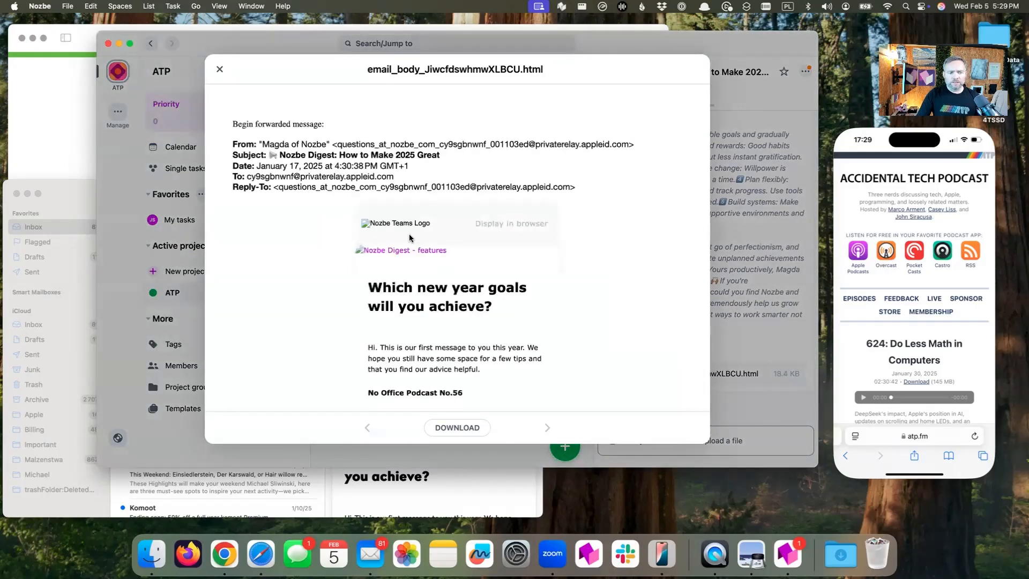
pyautogui.scroll(-15, 409, 233)
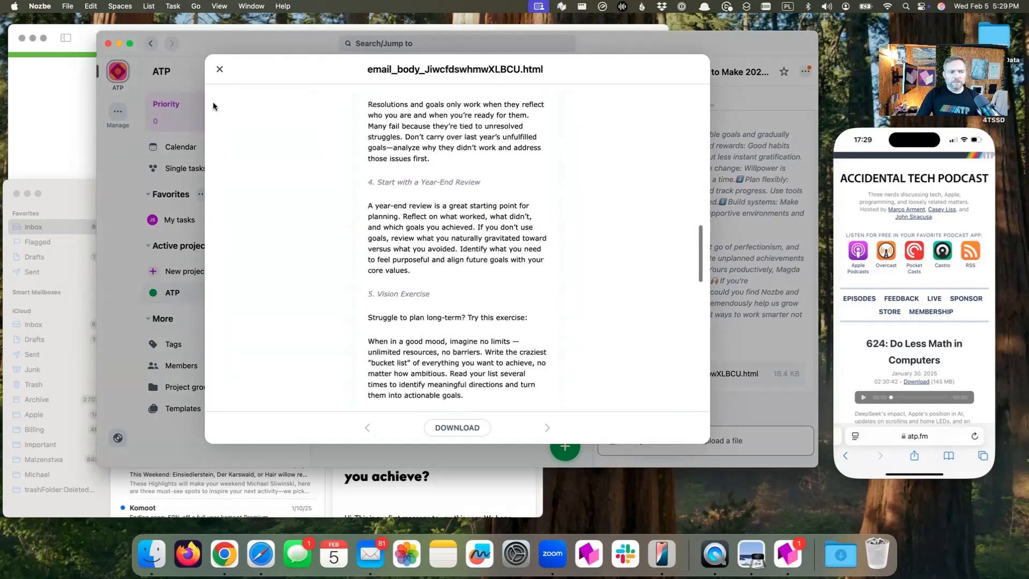
pyautogui.click(220, 69)
pyautogui.scroll(6, 700, 270)
pyautogui.scroll(10, 700, 270)
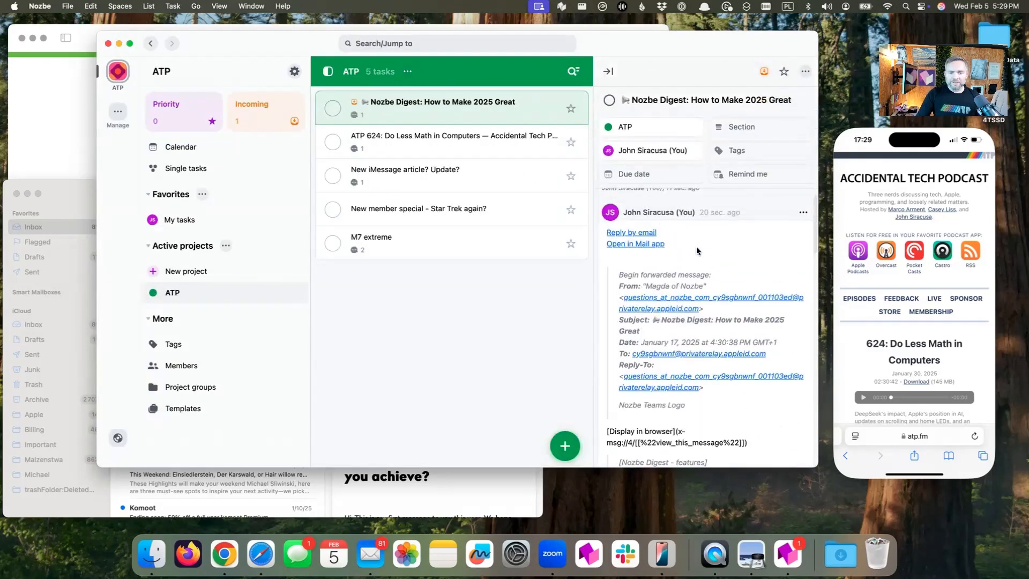
# Open the original Nozbe Digest message in Mail from the task's comment, then start an email reply and discard its draft
pyautogui.click(632, 244)
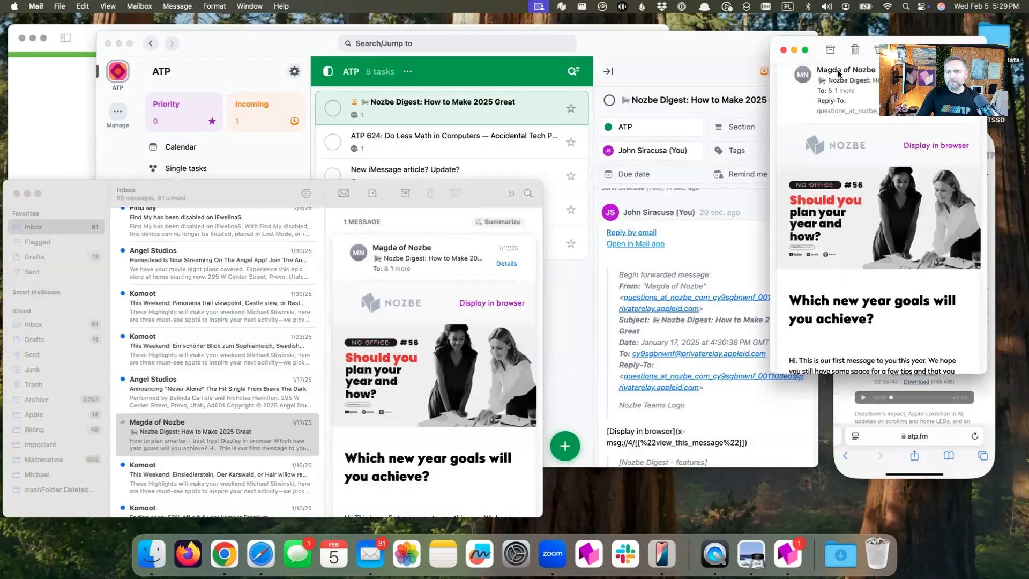
pyautogui.click(783, 49)
pyautogui.click(638, 234)
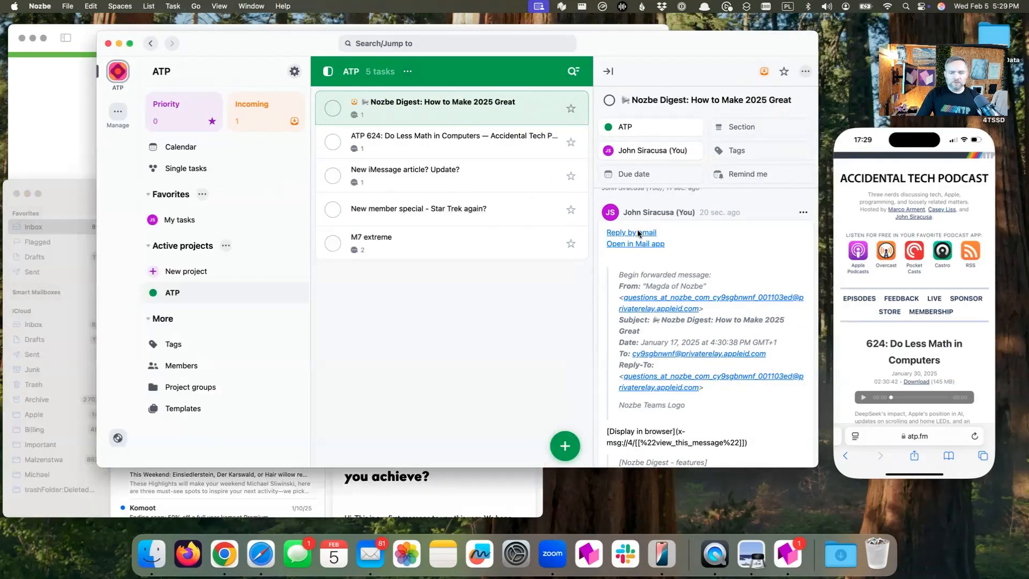
pyautogui.click(629, 232)
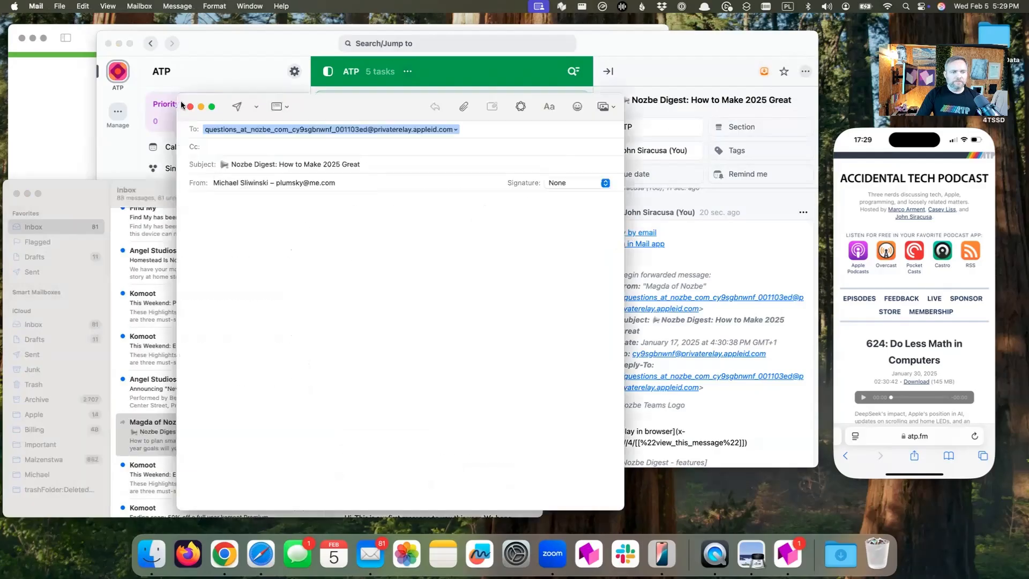
pyautogui.click(190, 106)
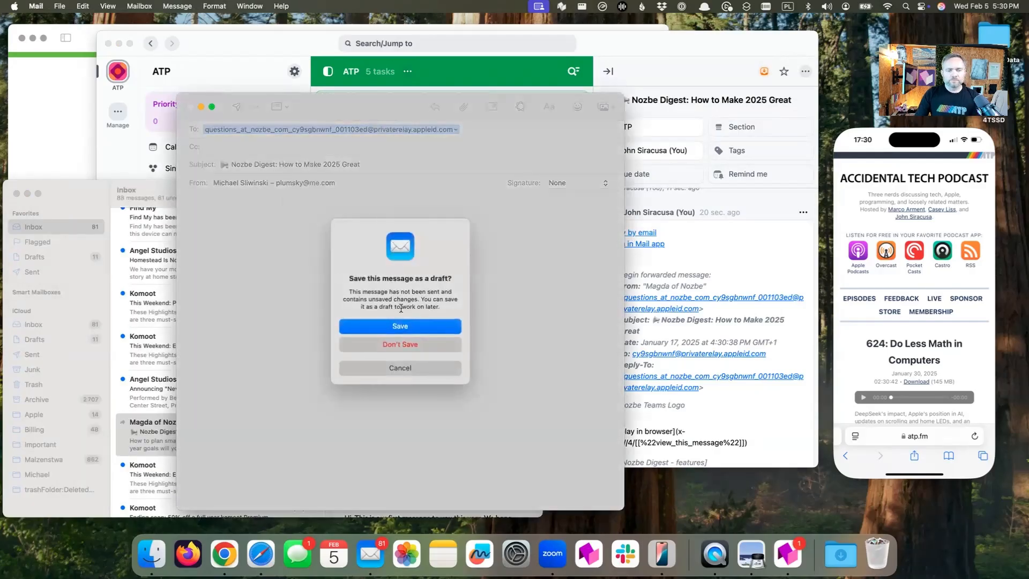
pyautogui.click(398, 344)
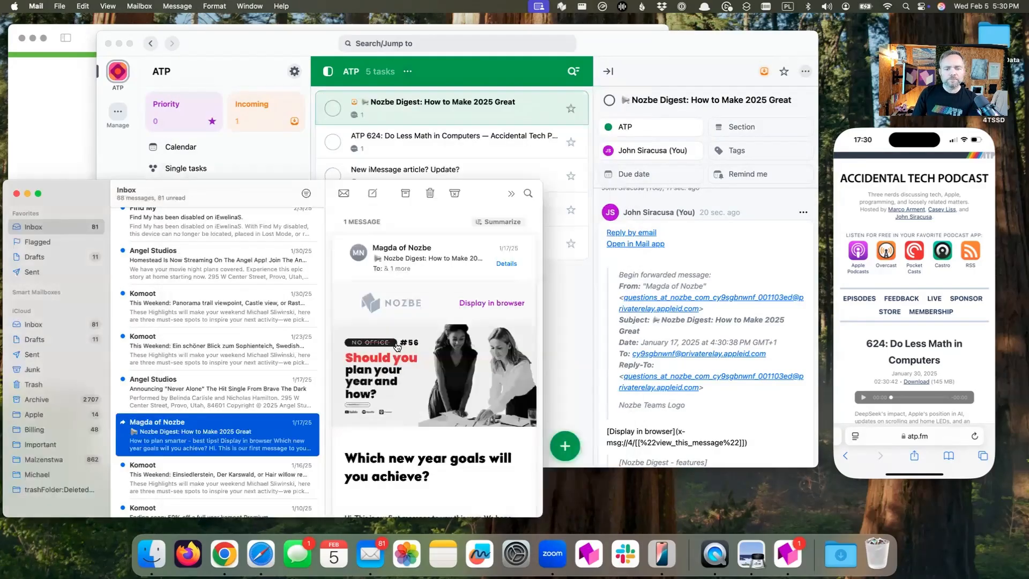
# Add the comment "I think it's great I need to plan!" to the Nozbe Digest task in Nozbe
pyautogui.click(687, 263)
pyautogui.scroll(-10, 688, 311)
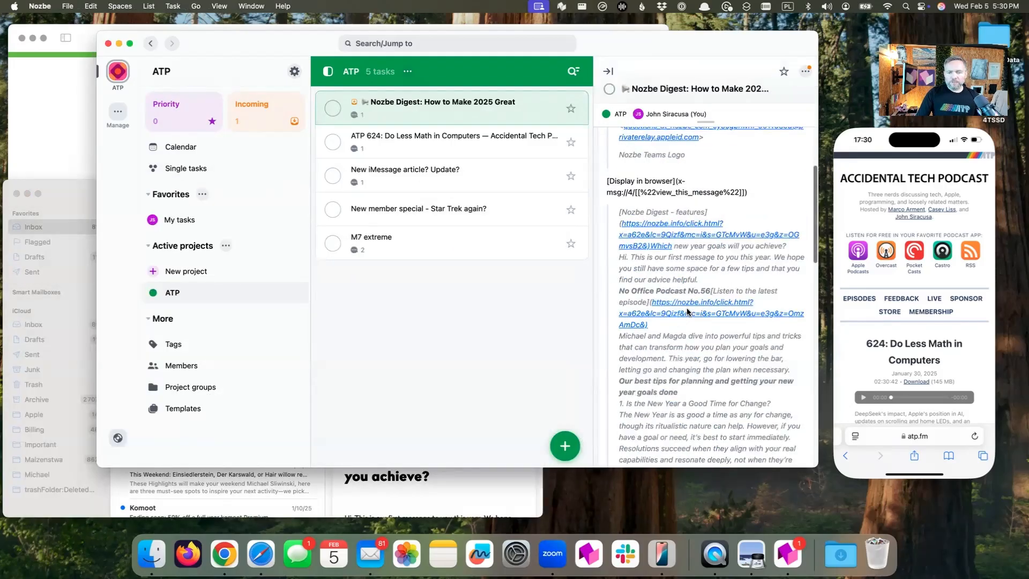
pyautogui.click(676, 443)
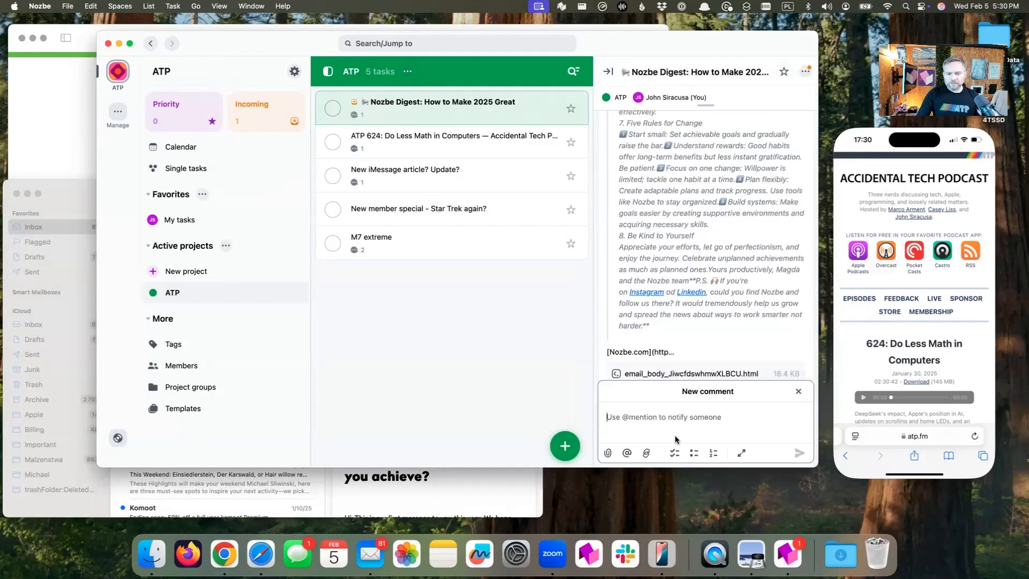
pyautogui.write('I think')
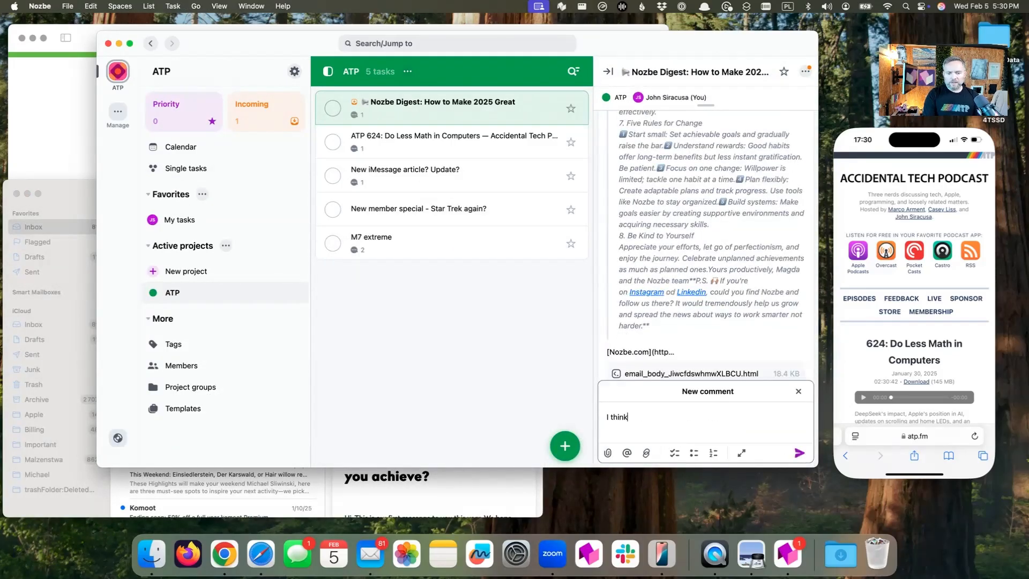
pyautogui.write(" it's great ")
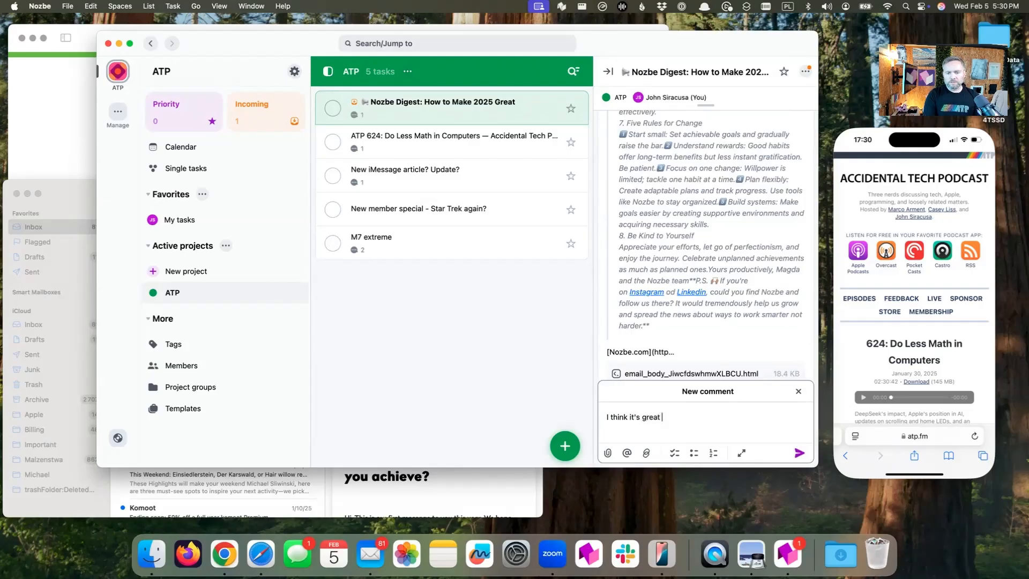
pyautogui.write('I need to plan!')
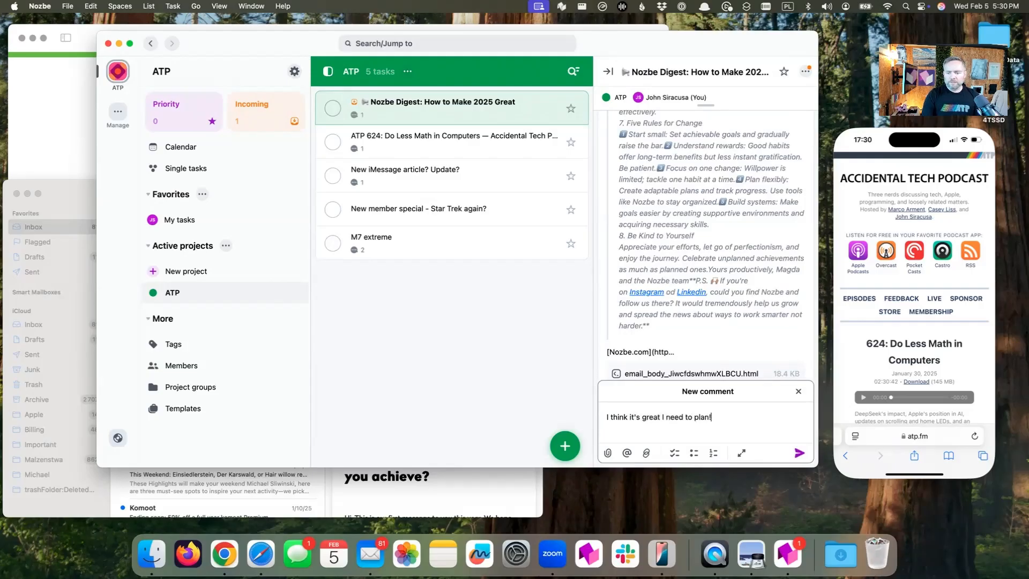
pyautogui.click(798, 452)
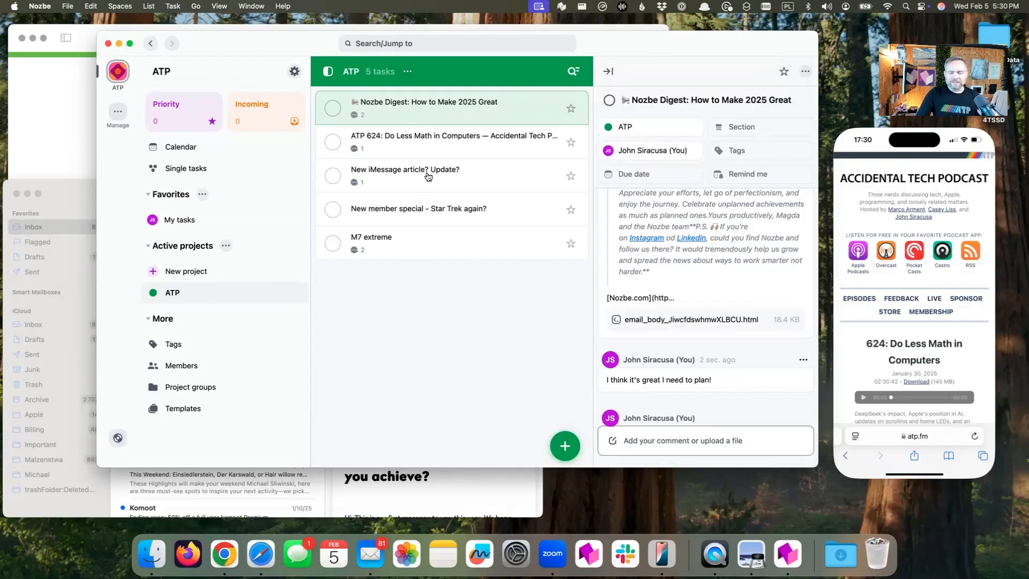
# Reorder the tasks so "New iMessage article? Update?" is first and Nozbe Digest third, and add a section named "Ask ATP"
pyautogui.moveTo(428, 177)
pyautogui.mouseDown()
pyautogui.moveTo(441, 115)
pyautogui.moveTo(437, 187)
pyautogui.mouseUp()
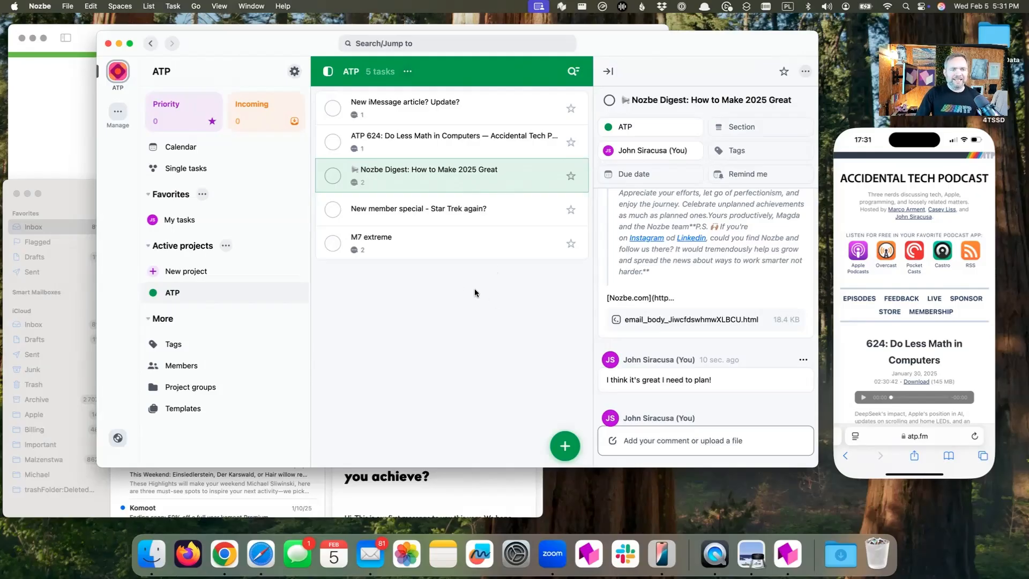
pyautogui.moveTo(563, 443)
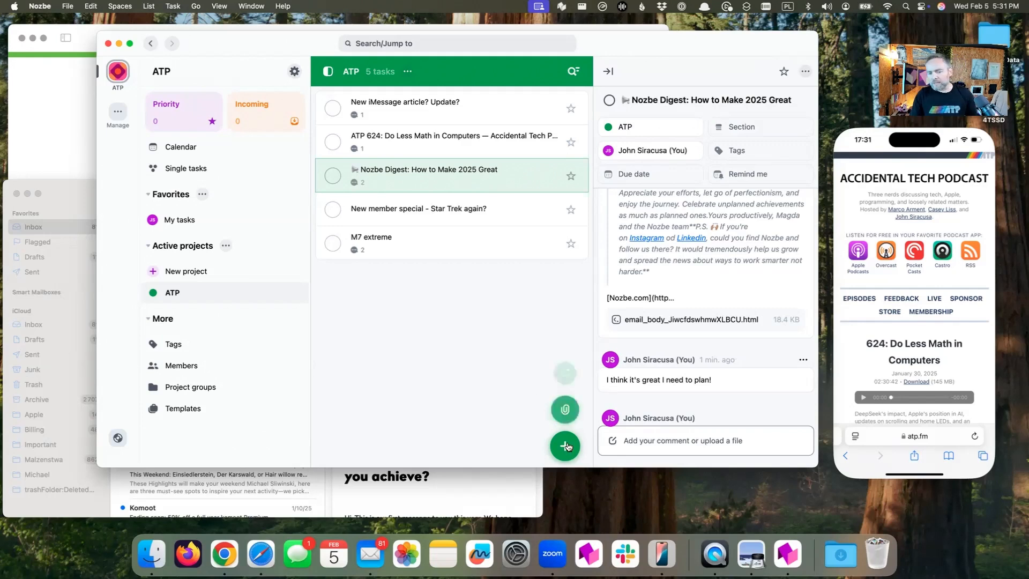
pyautogui.click(558, 368)
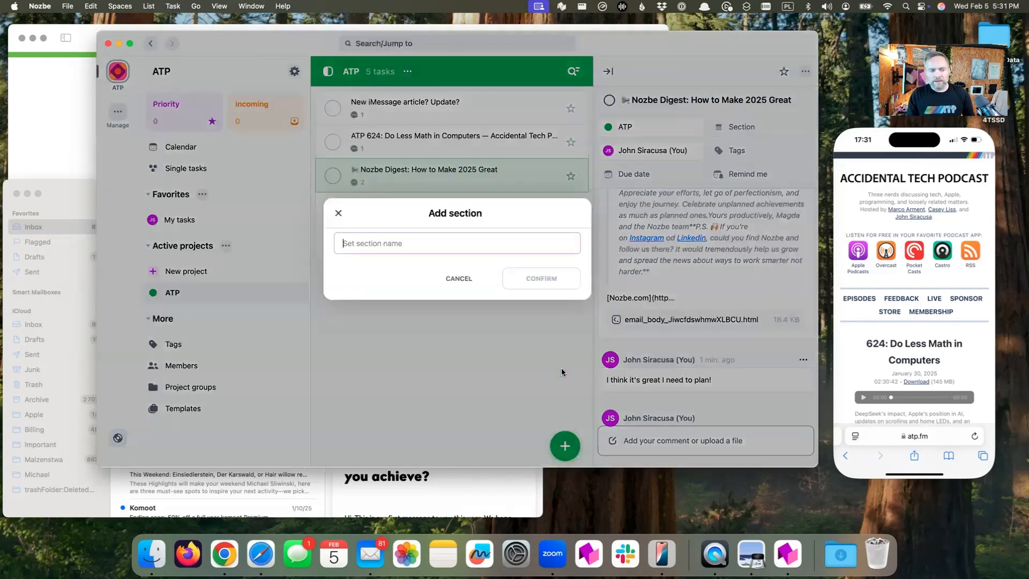
pyautogui.write('Ask ATP')
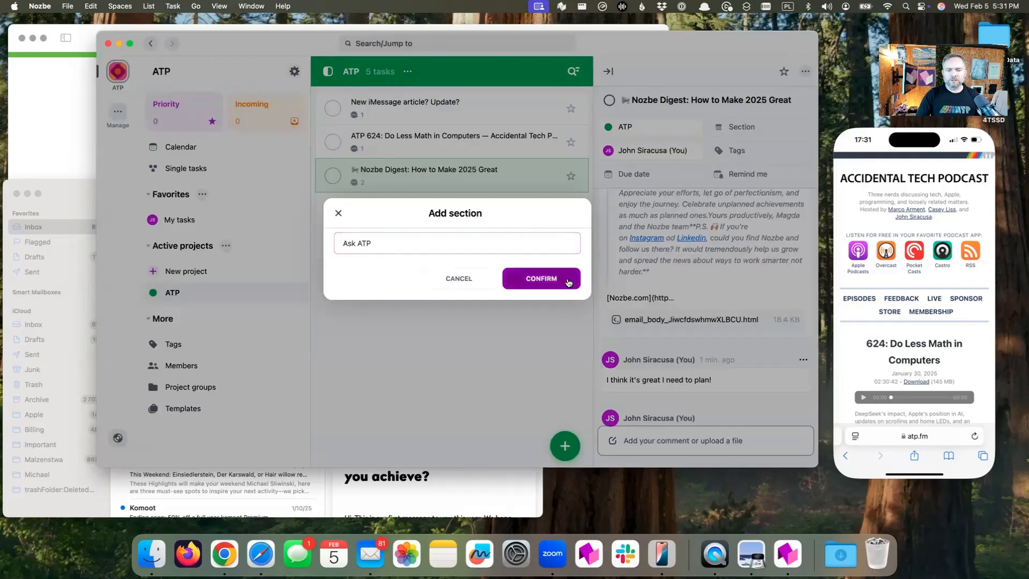
pyautogui.click(567, 280)
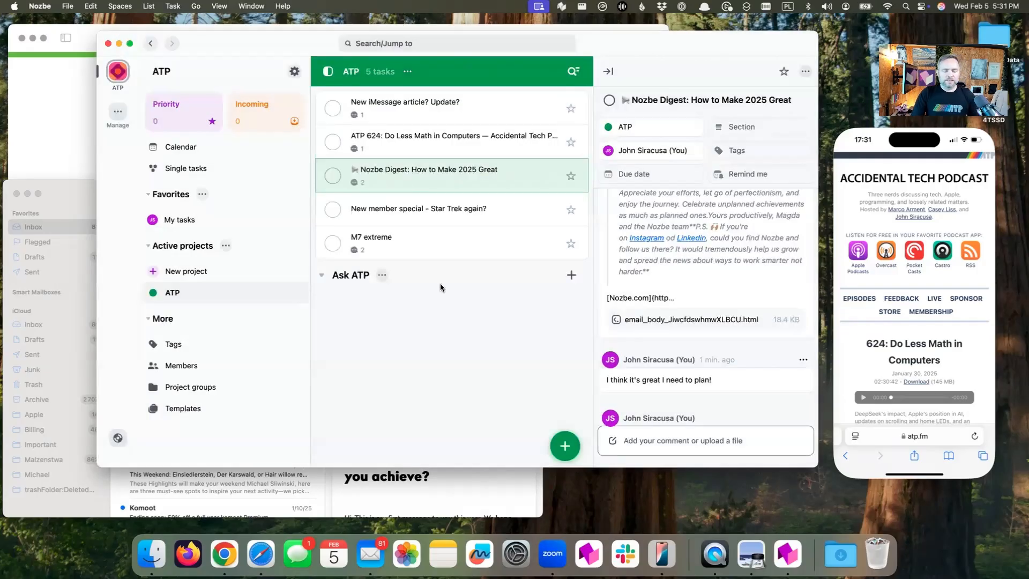
# Add a second section named "Bonus ideas for show" to the ATP project
pyautogui.moveTo(566, 448)
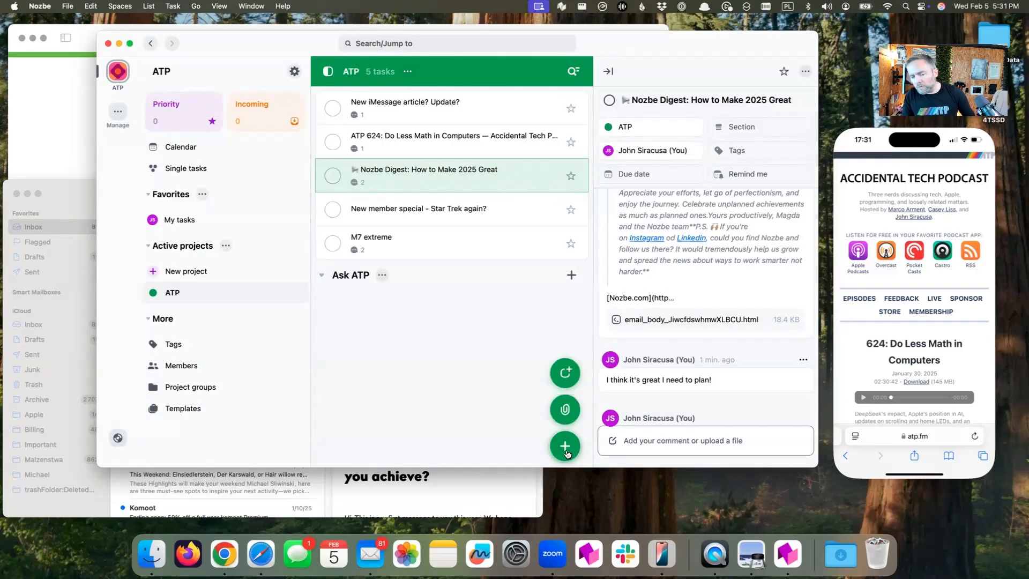
pyautogui.click(565, 372)
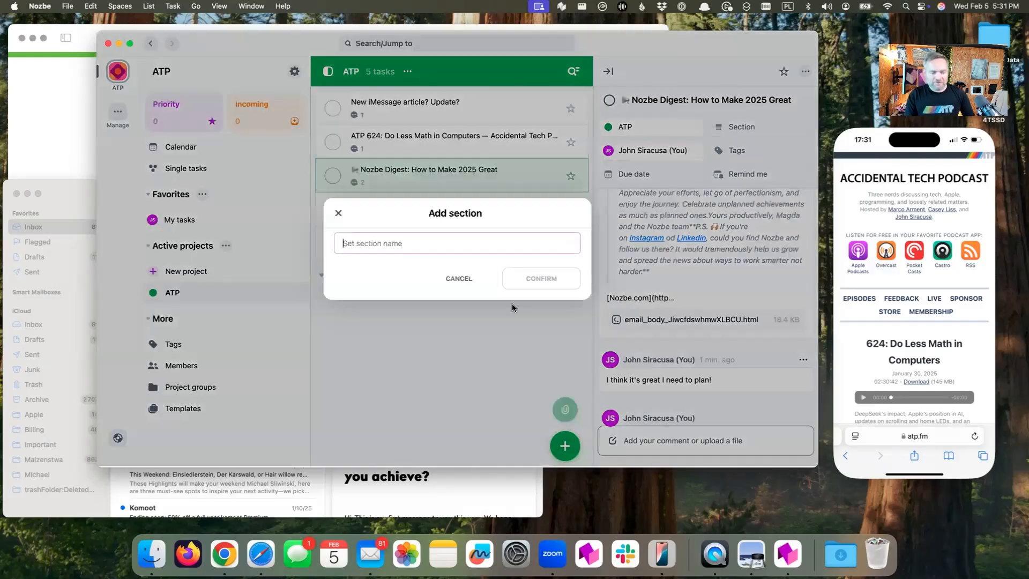
pyautogui.write('Bonus id')
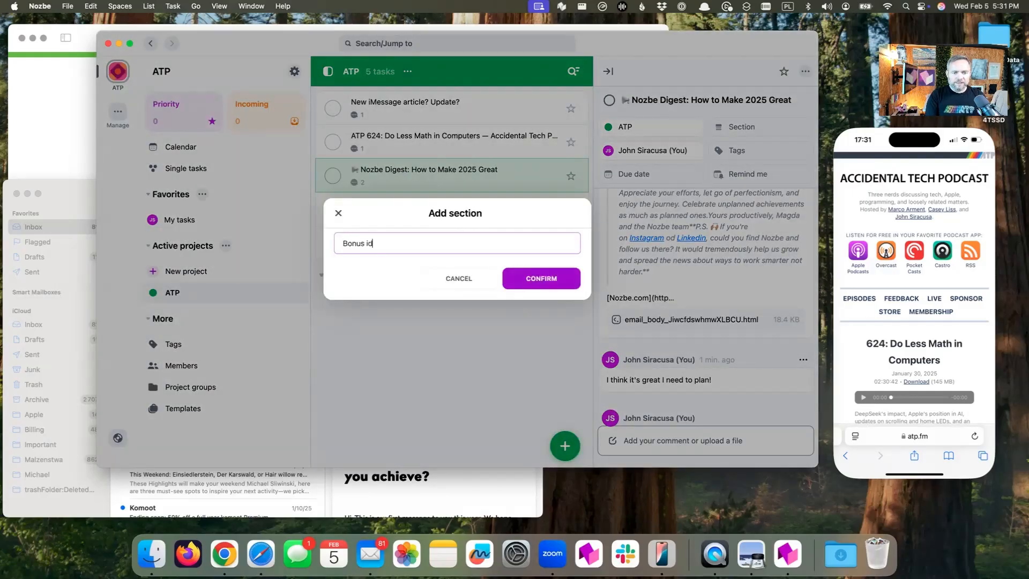
pyautogui.write('eas for show')
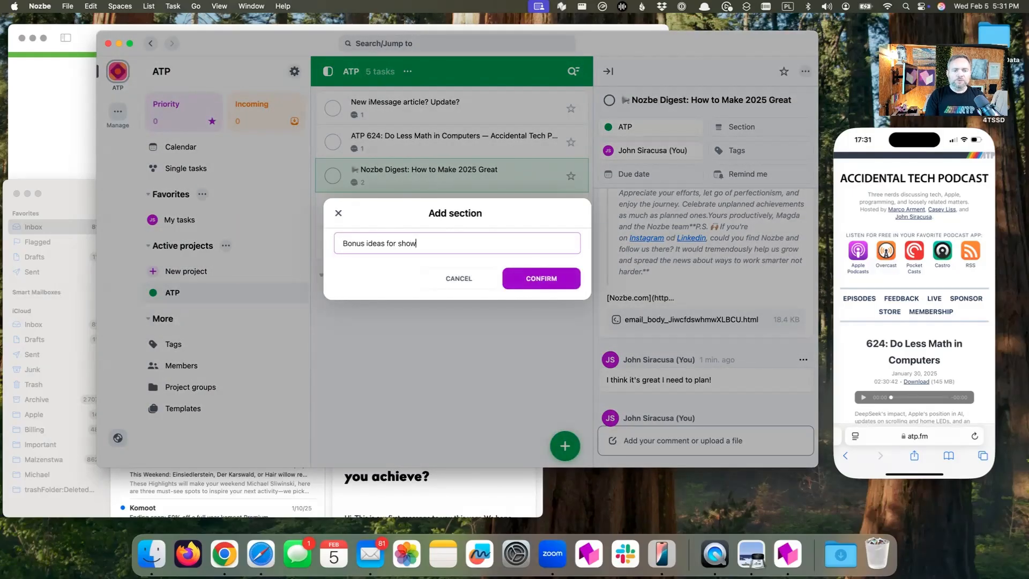
pyautogui.click(560, 280)
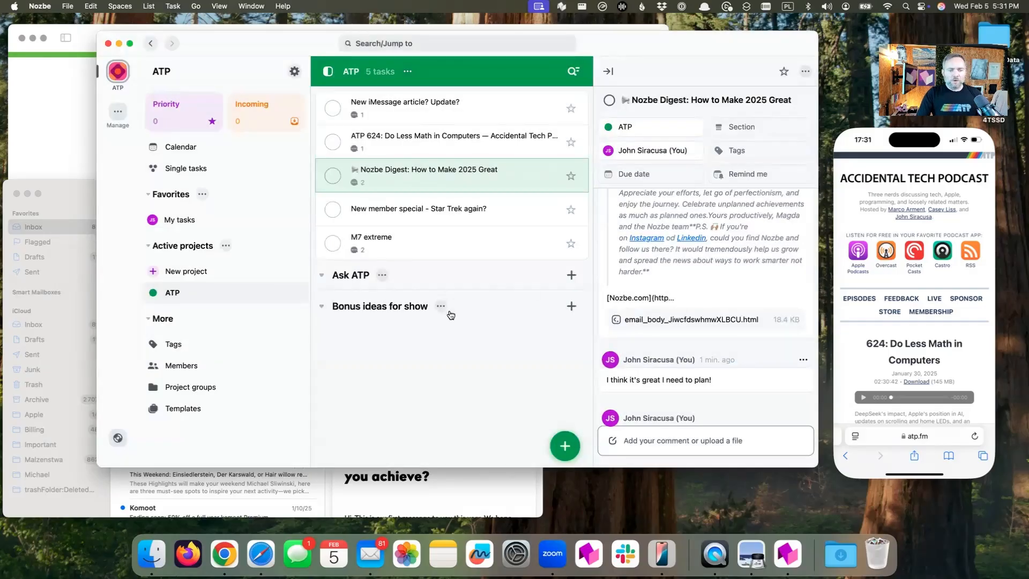
# Move the tasks "M7 extreme" and "New member special - Star Trek again?" into the Ask ATP section
pyautogui.moveTo(440, 255); pyautogui.dragTo(437, 298)
pyautogui.moveTo(477, 219); pyautogui.dragTo(482, 319)
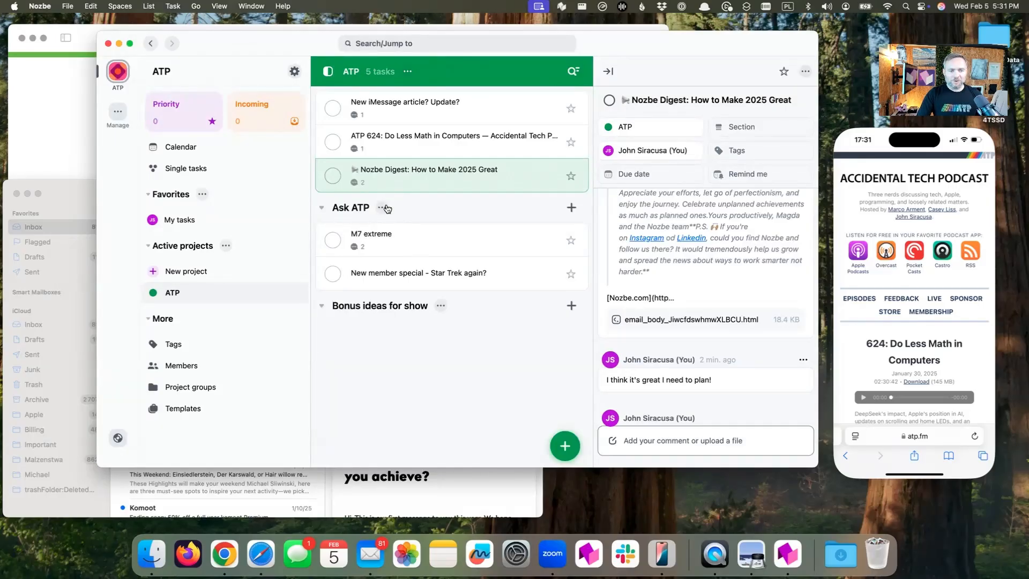
# Copy the Ask ATP section's email address for adding tasks, and move the Nozbe Digest task to the start of that section
pyautogui.click(382, 207)
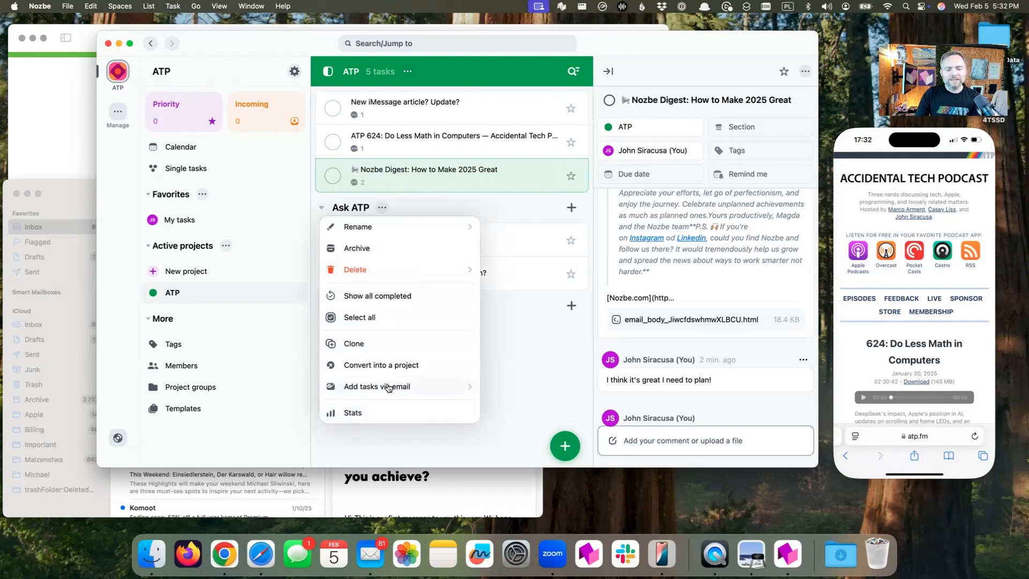
pyautogui.click(387, 386)
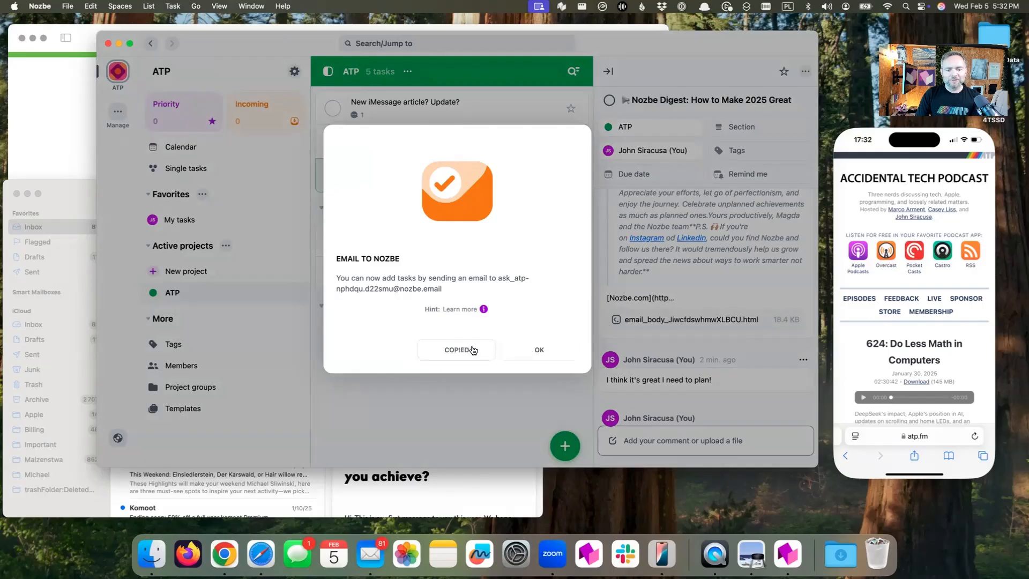
pyautogui.click(523, 350)
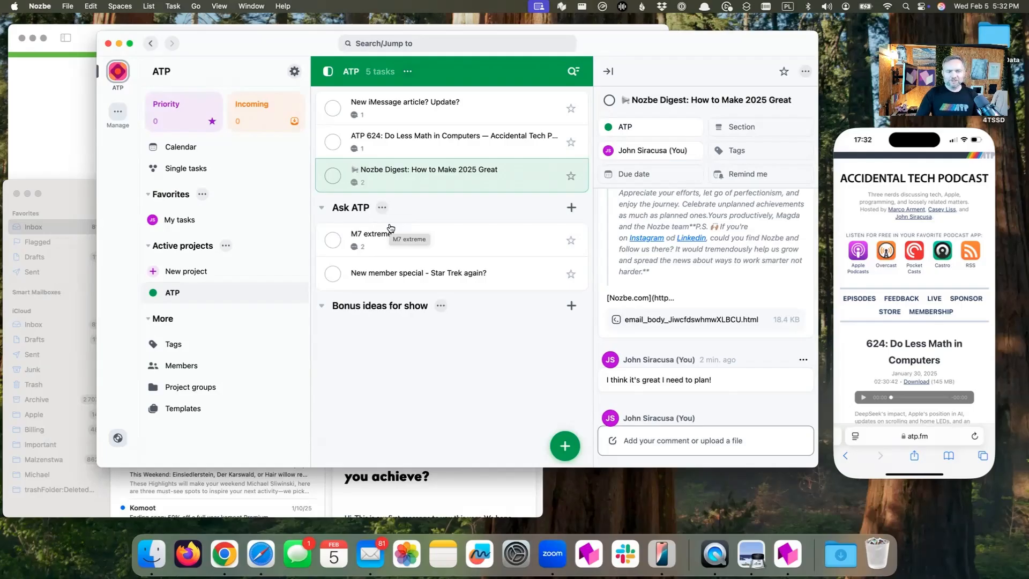
pyautogui.moveTo(477, 187); pyautogui.dragTo(472, 251)
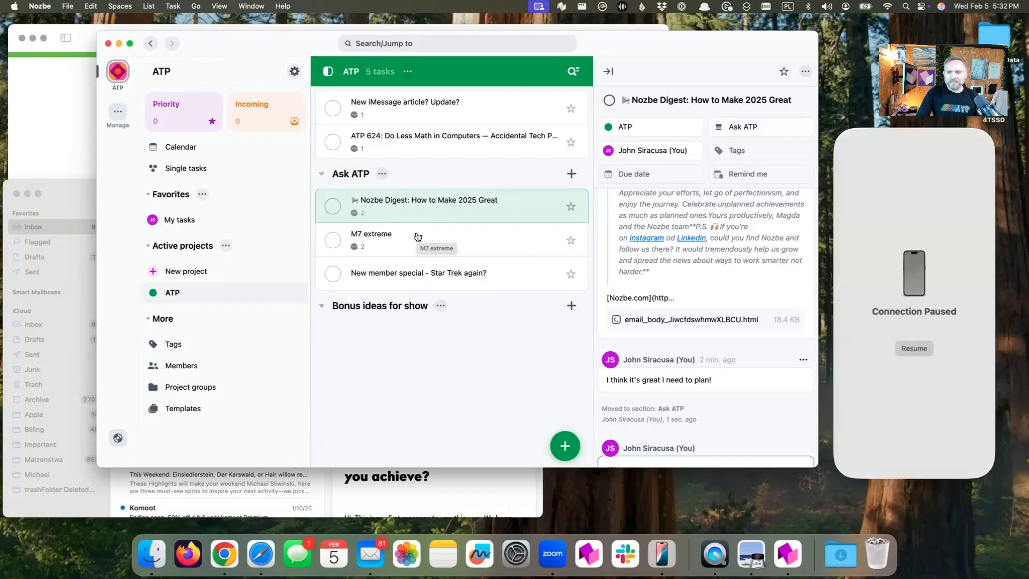
# Switch to iPhone Mirroring and open the ATP project in Nozbe on the phone
pyautogui.click(920, 476)
pyautogui.click(969, 447)
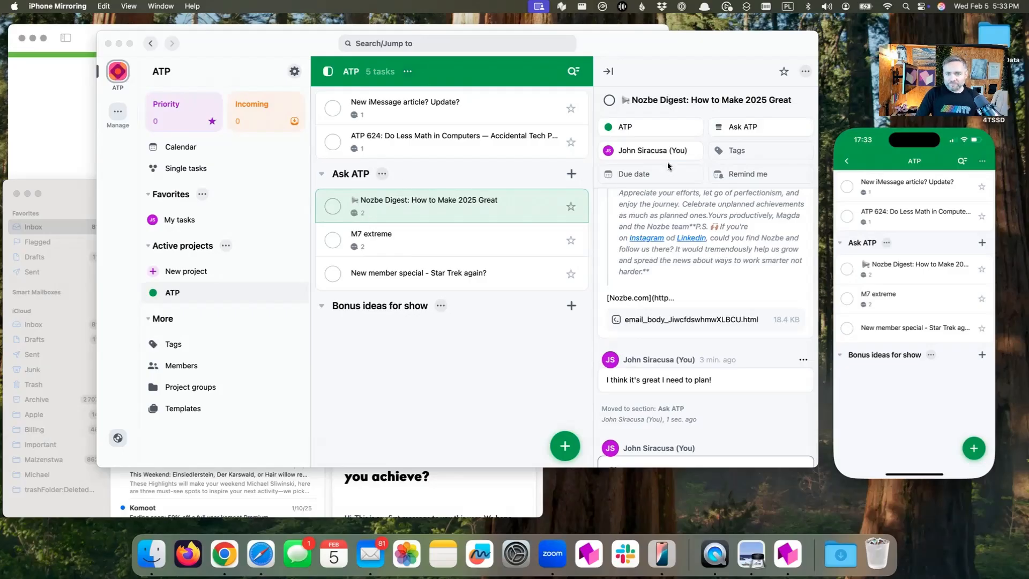
# Create a new tag named "lifestyle" and assign it to the Nozbe Digest task in the desktop Nozbe app
pyautogui.click(747, 148)
pyautogui.click(742, 148)
pyautogui.click(707, 224)
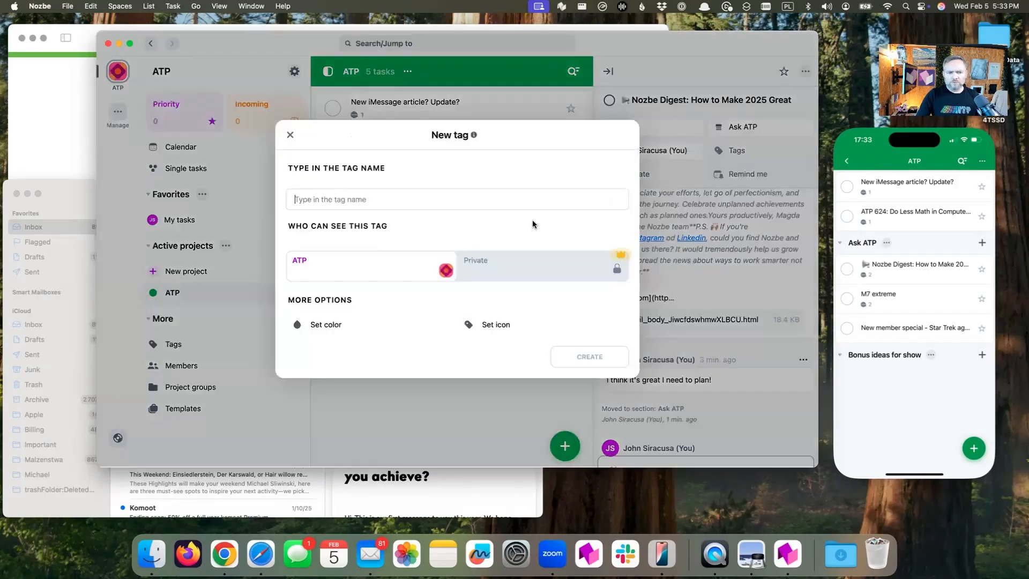
pyautogui.write('lifestyule')
pyautogui.press('BackSpace')
pyautogui.press('BackSpace')
pyautogui.press('BackSpace')
pyautogui.write(';ele')
pyautogui.click(589, 355)
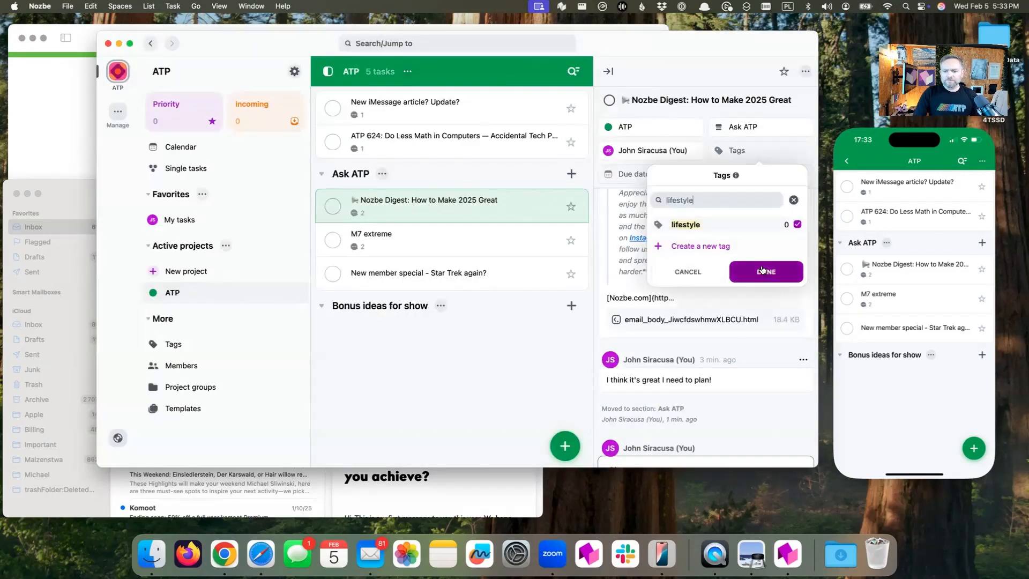
pyautogui.click(763, 272)
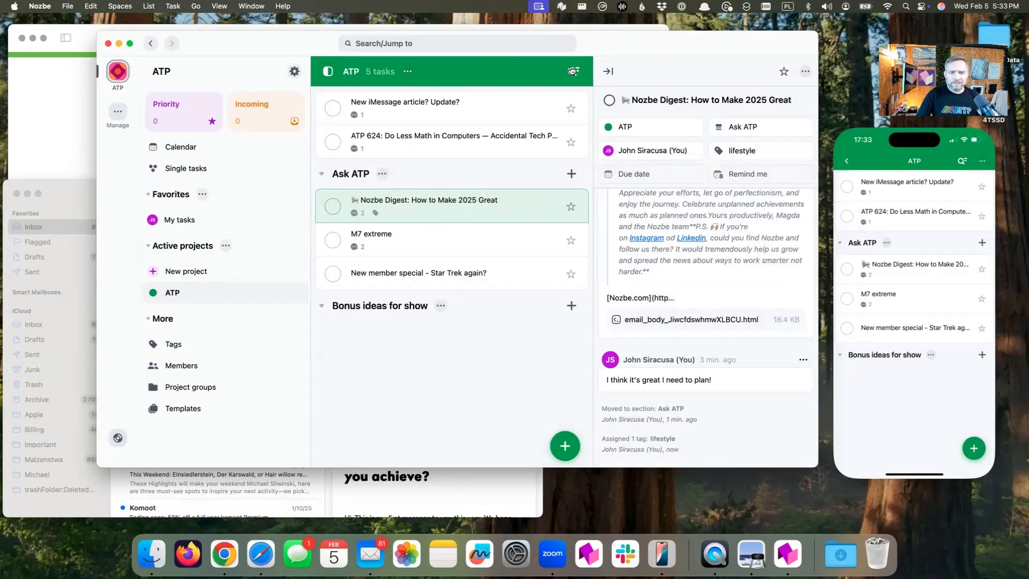
# Filter the ATP project's tasks by the name "exte" and clear the name filter again
pyautogui.click(572, 71)
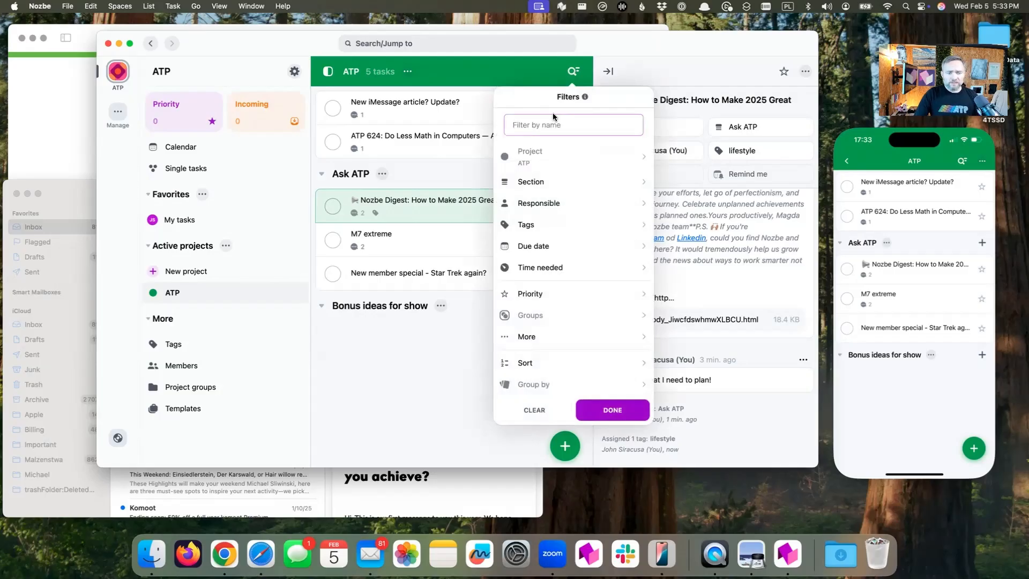
pyautogui.write('exte')
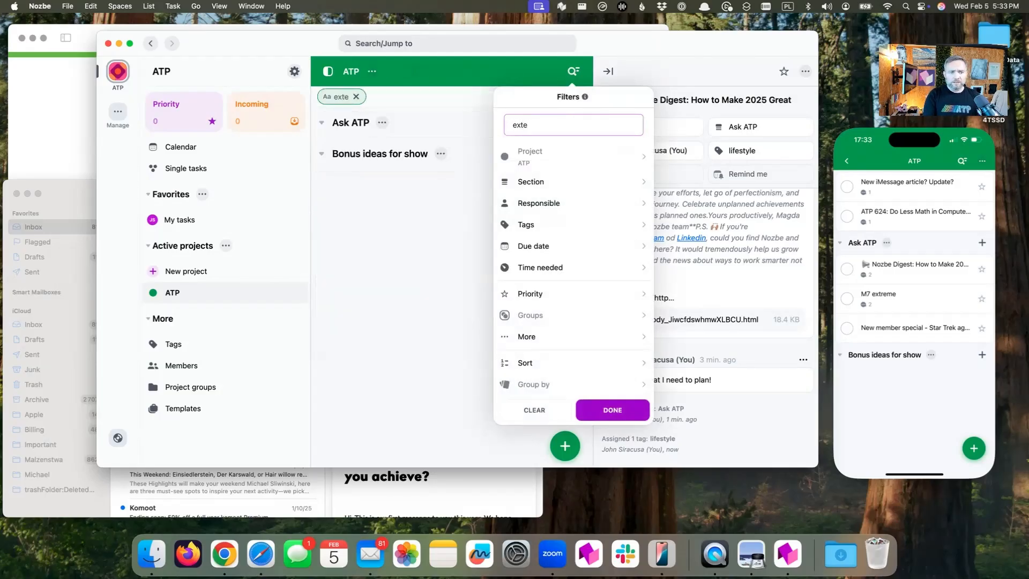
pyautogui.press('BackSpace')
pyautogui.press('BackSpace')
pyautogui.press('BackSpace')
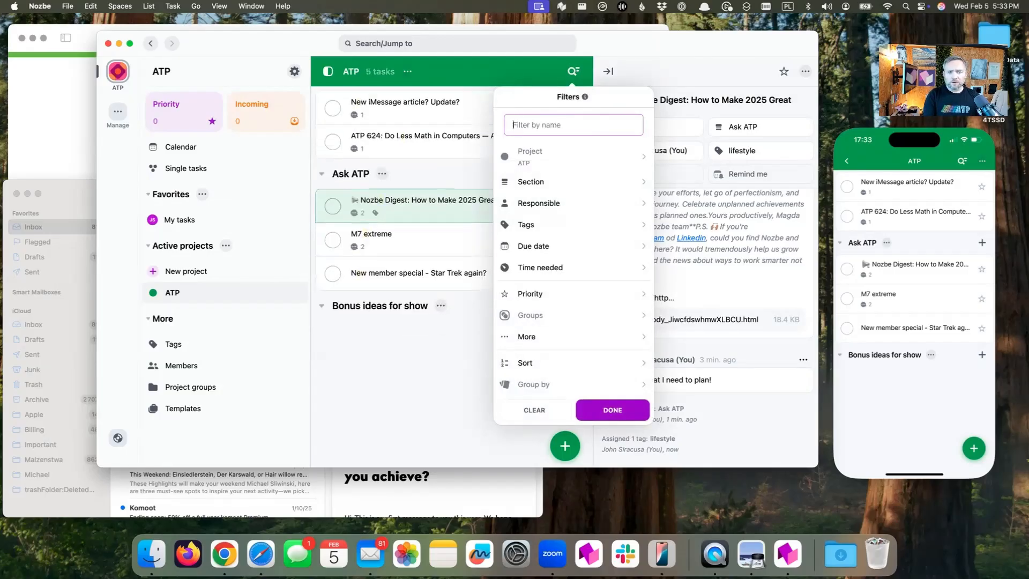
# Filter the ATP project's tasks by the lifestyle tag, then remove the tag filter to restore the full task list
pyautogui.click(538, 226)
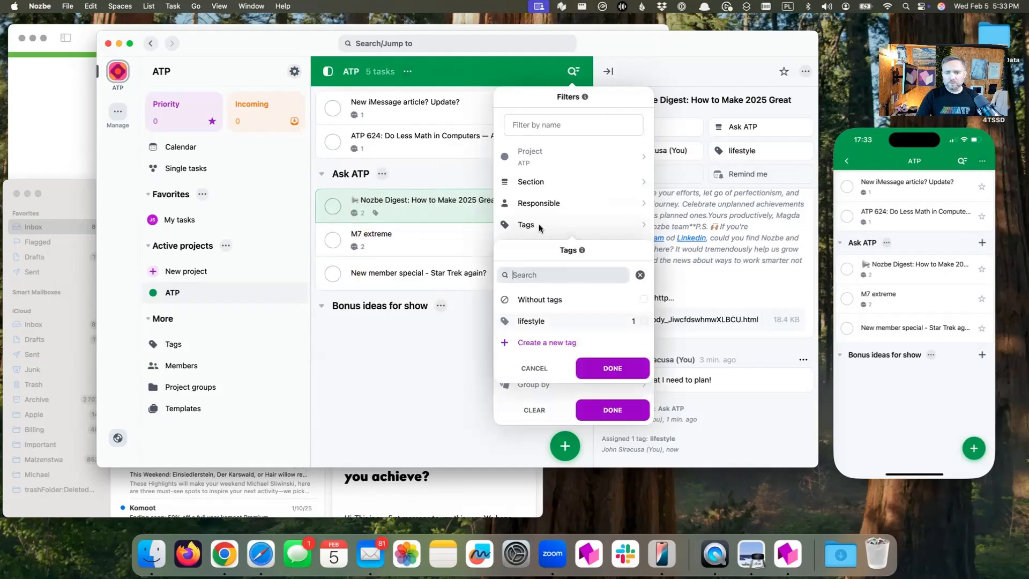
pyautogui.click(590, 327)
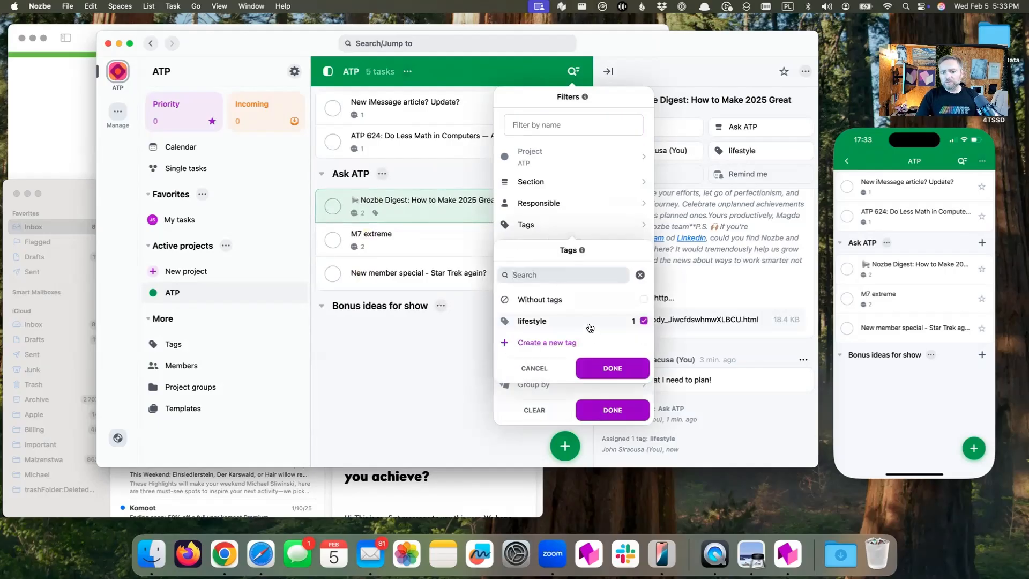
pyautogui.click(613, 373)
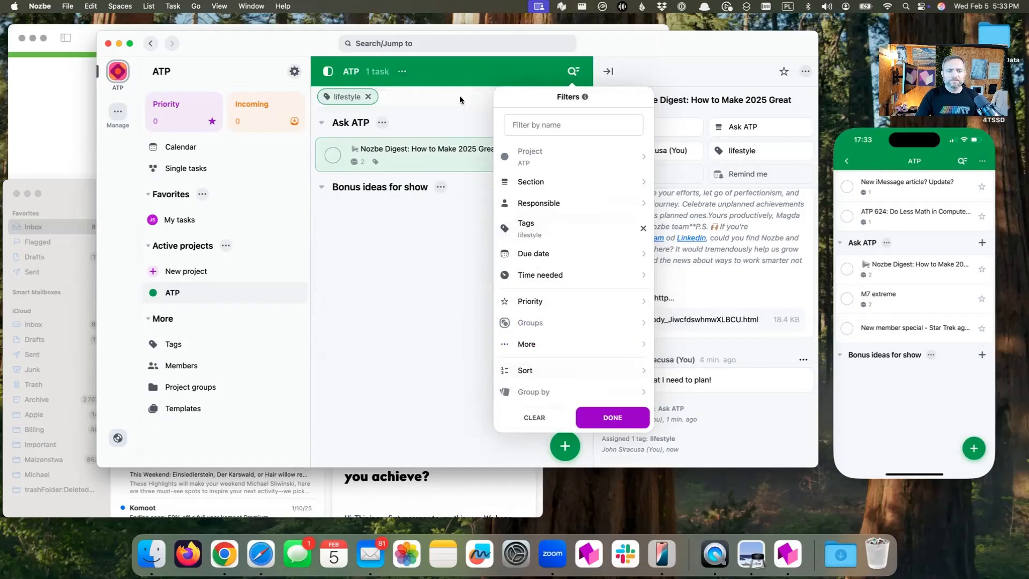
pyautogui.click(423, 101)
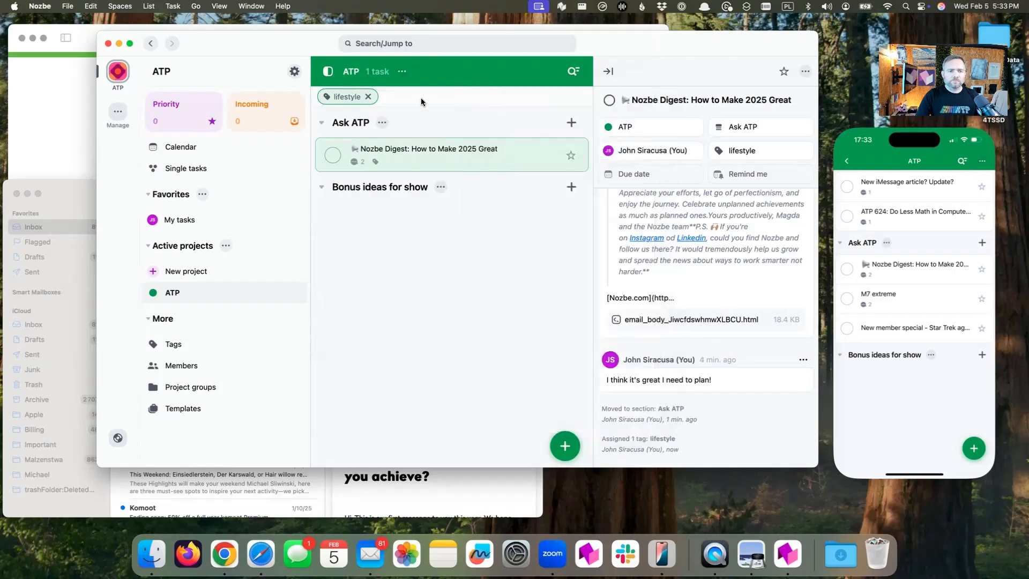
pyautogui.click(367, 97)
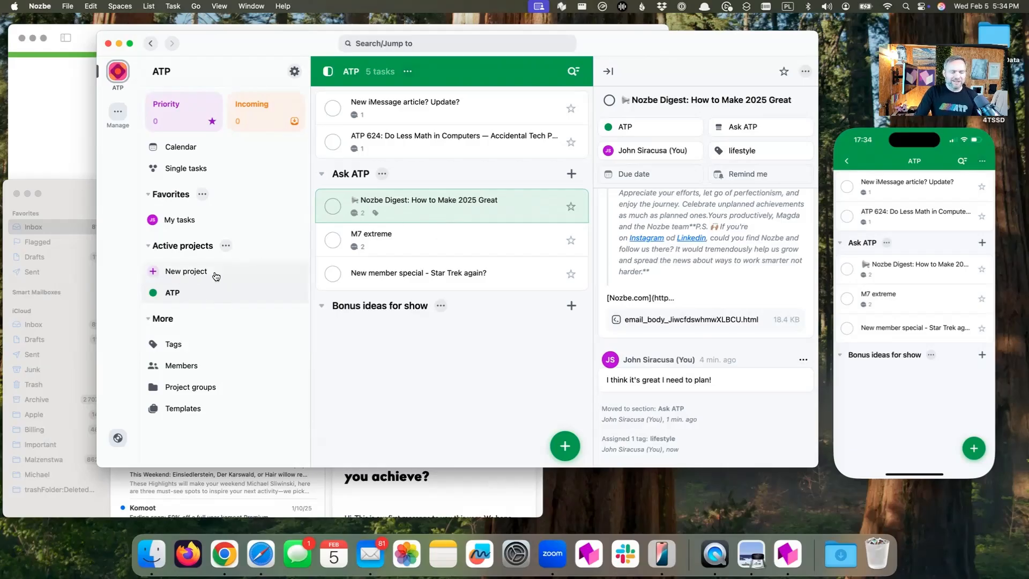
# View the members list of the ATP space and return, then open the Quick Add window and dismiss it without adding a task
pyautogui.click(181, 367)
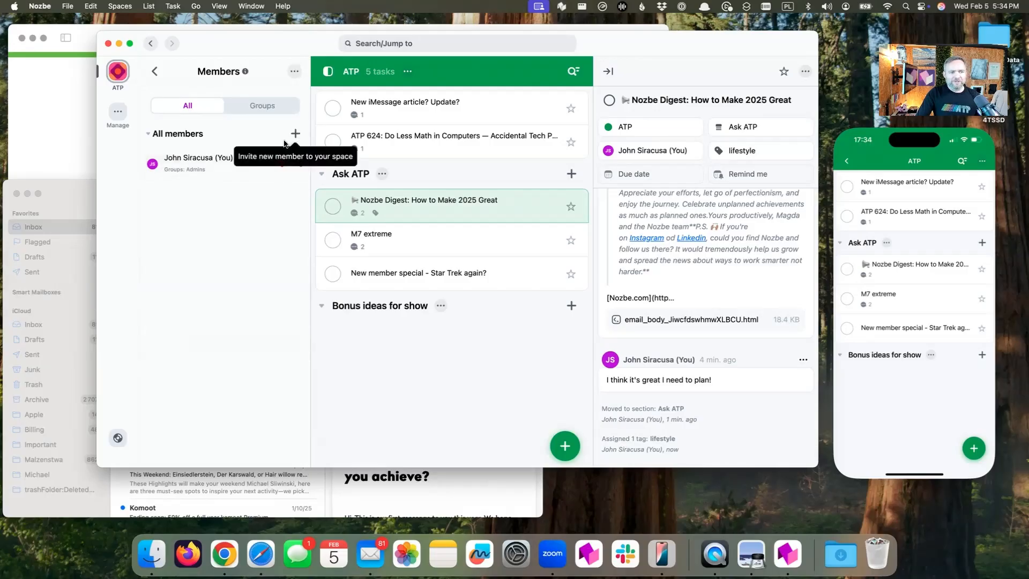
pyautogui.click(155, 73)
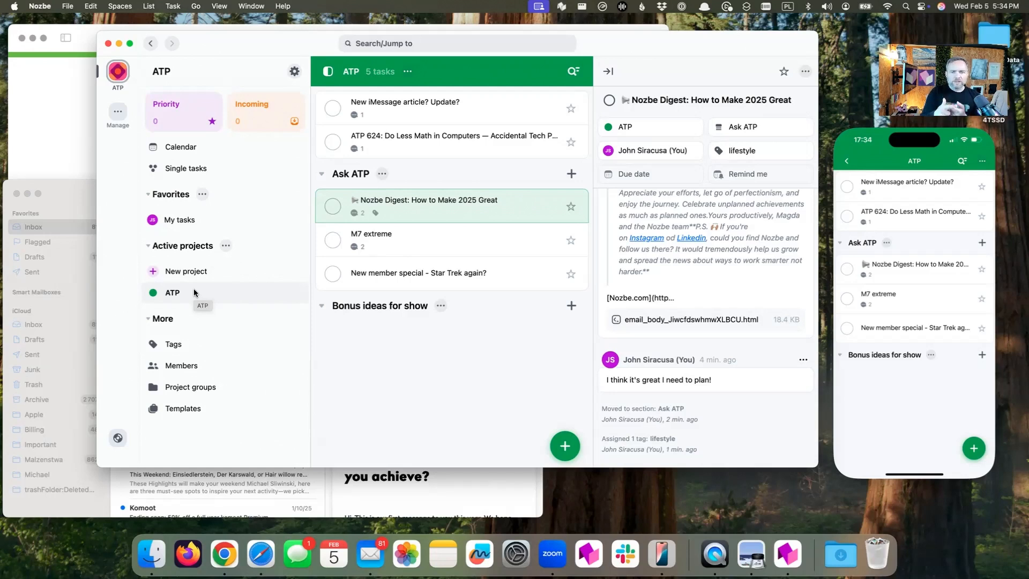
pyautogui.hotkey('ctrl', 'alt', 'space')
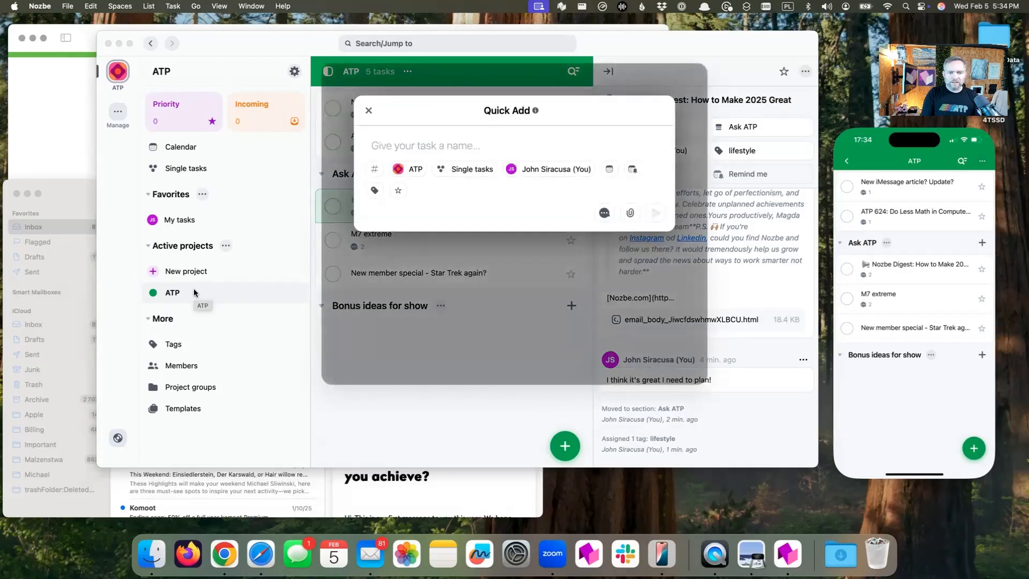
pyautogui.press('Escape')
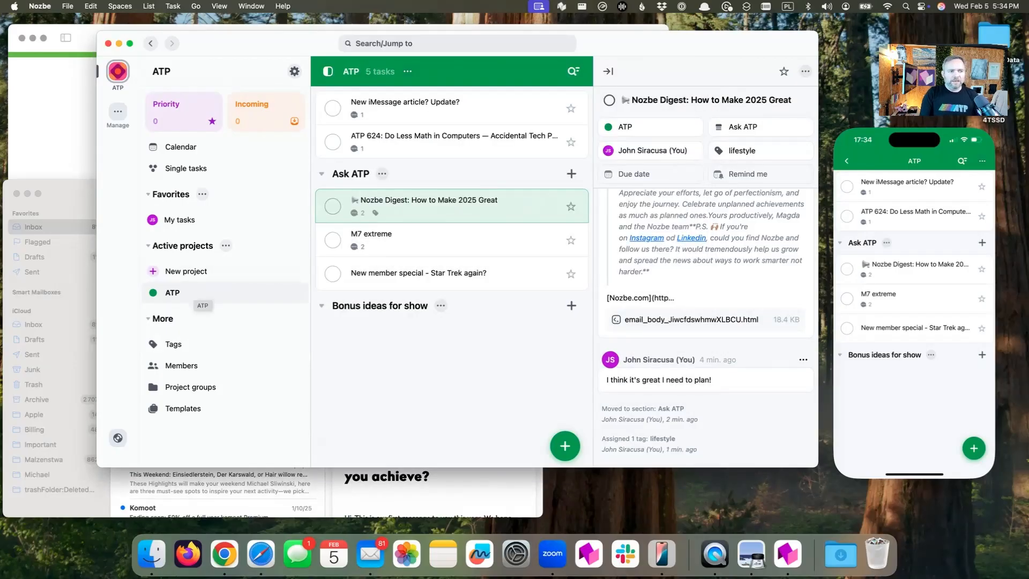